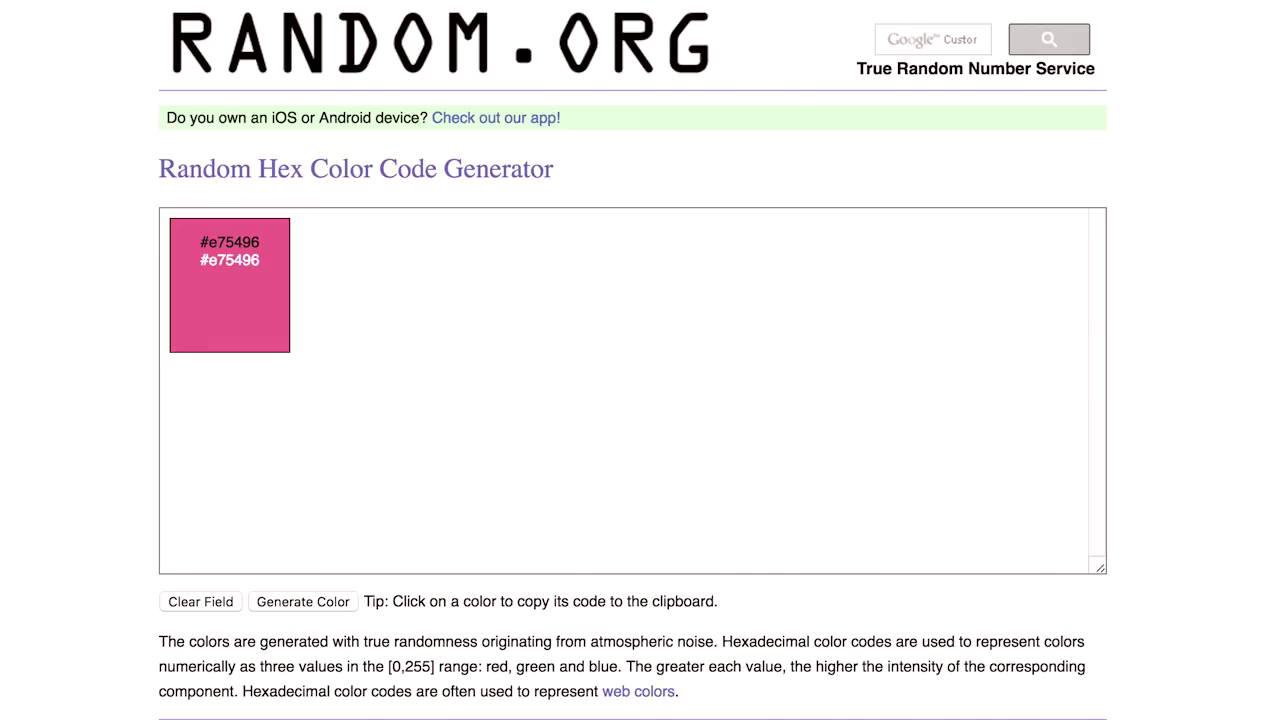
- Generate lime #abe646, green #64d69a and grey #9aa1a7 on RANDOM.ORG and screenshot the three swatches
key("super+r")
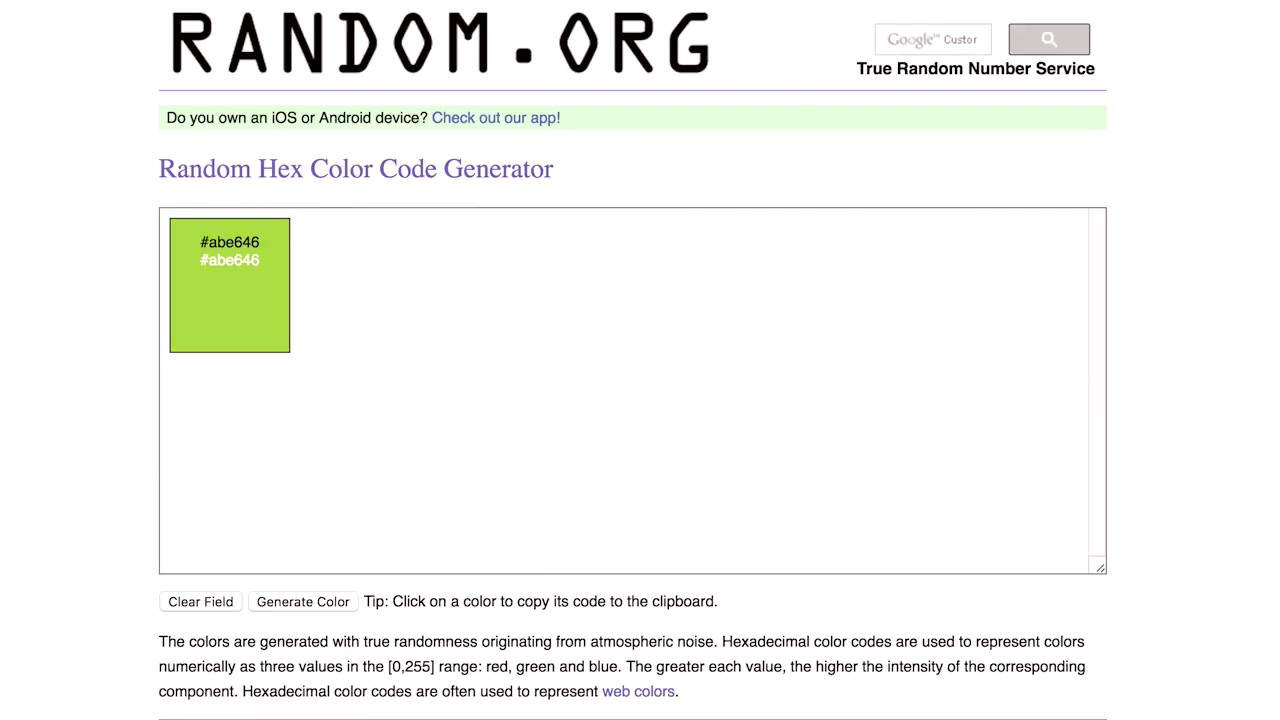
left_click(306, 600)
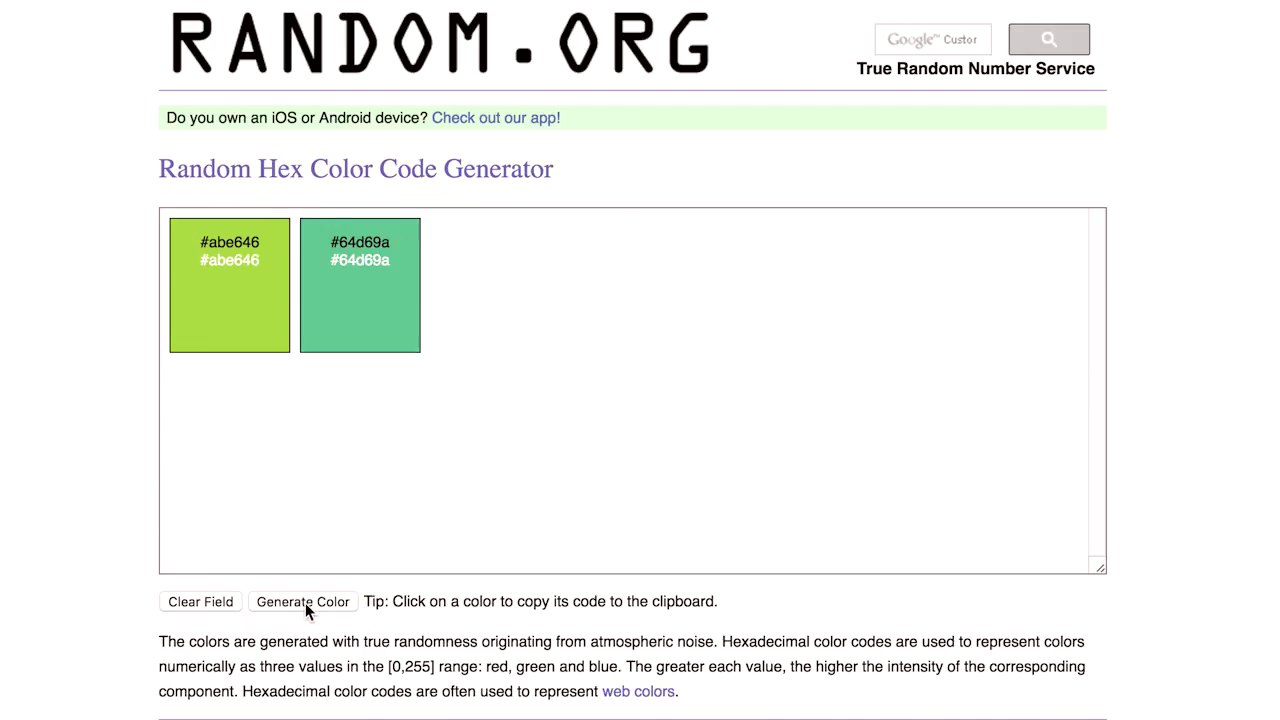
left_click(306, 603)
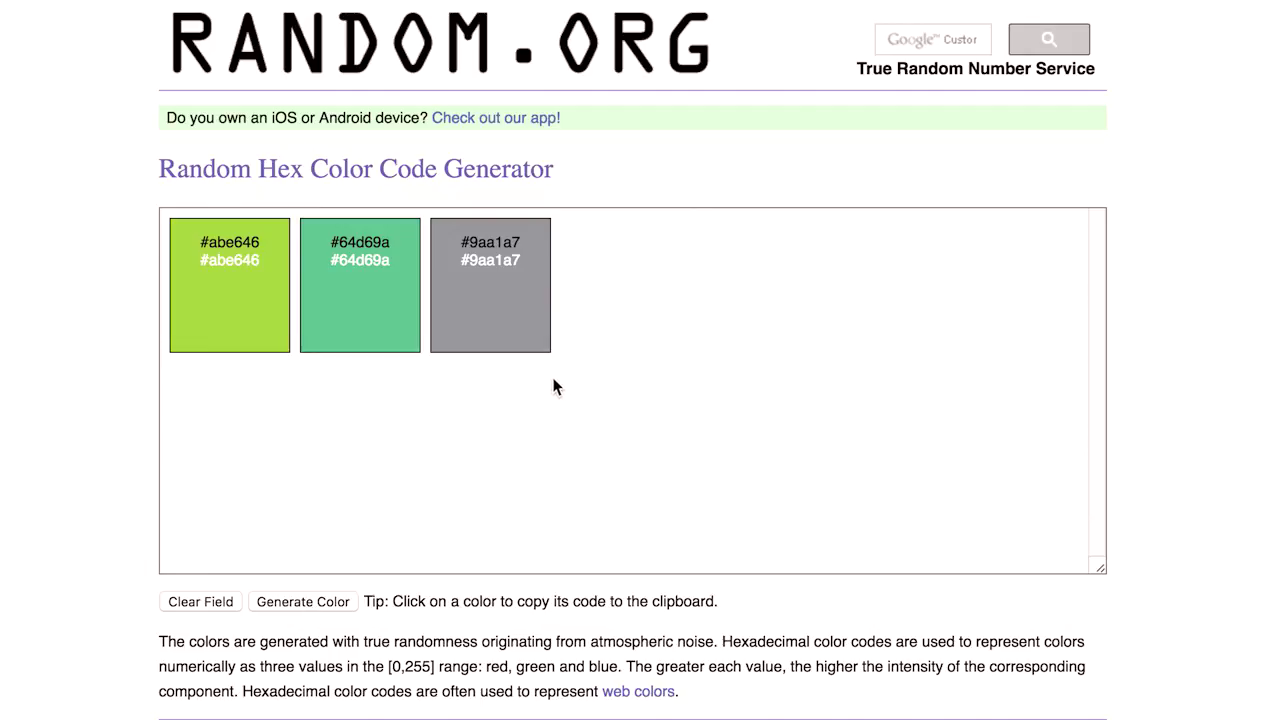
key("super+shift+4")
left_click_drag(558, 361, 163, 210)
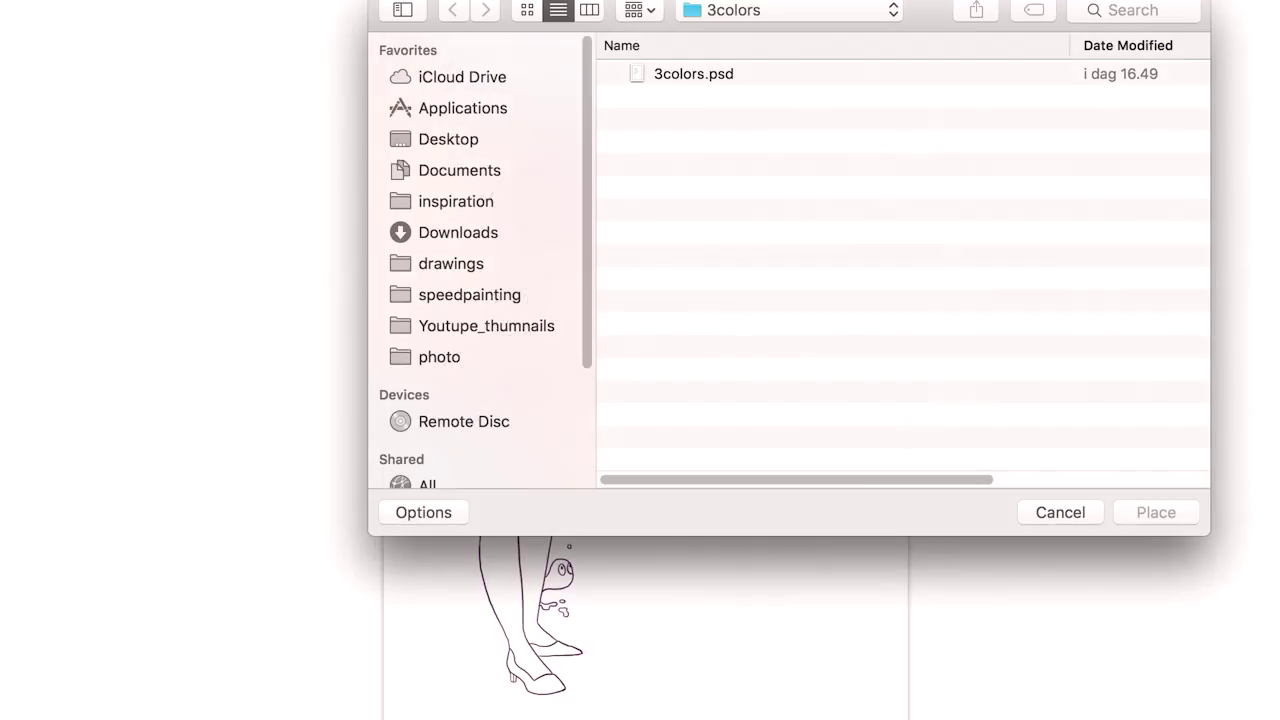
- Place the newest Desktop swatch screenshot and move it to the canvas's lower right
left_click(455, 140)
left_click(690, 74)
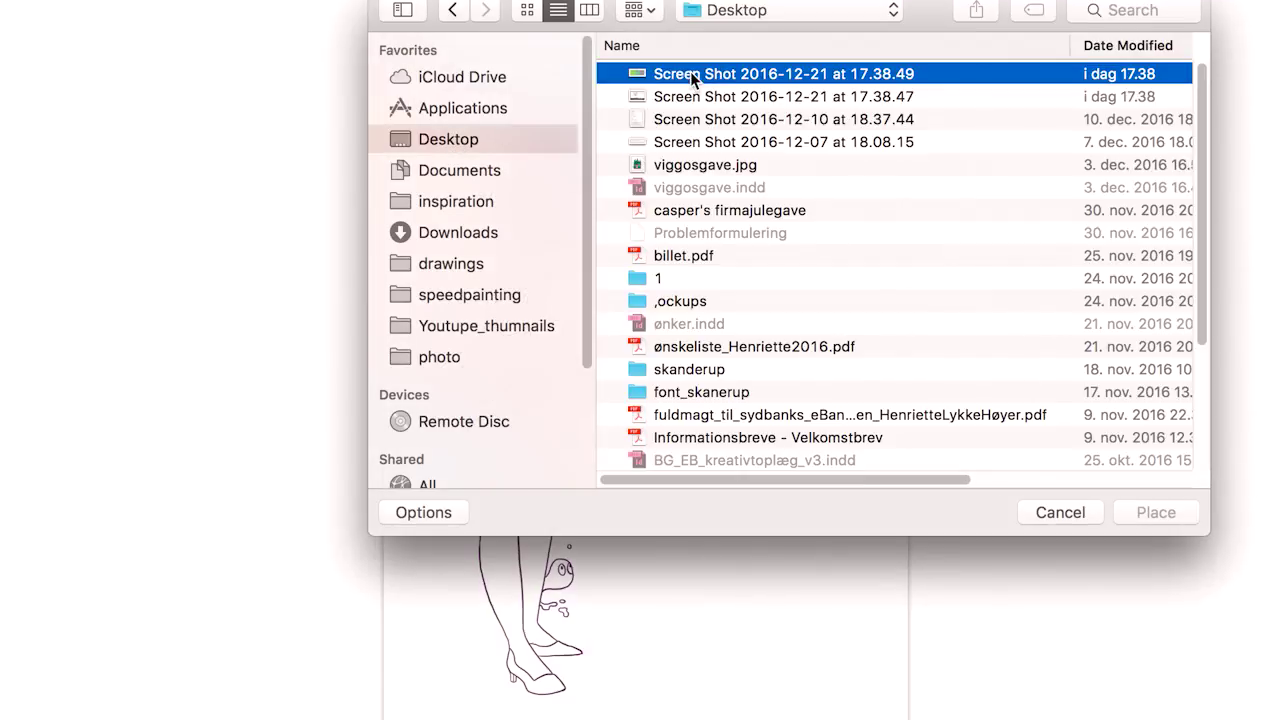
key("Return")
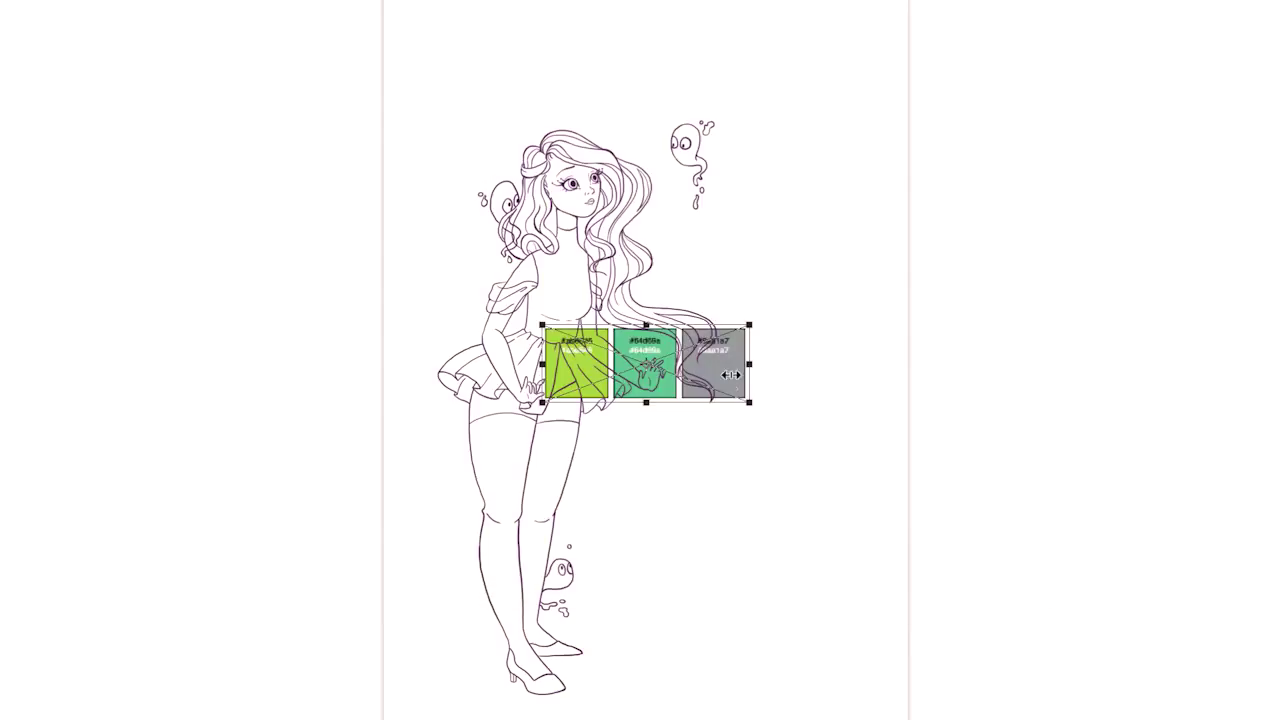
left_click_drag(733, 386, 866, 568)
key("Return")
- Re-commit the swatch layer's transform and check its layer options
key("ctrl+t")
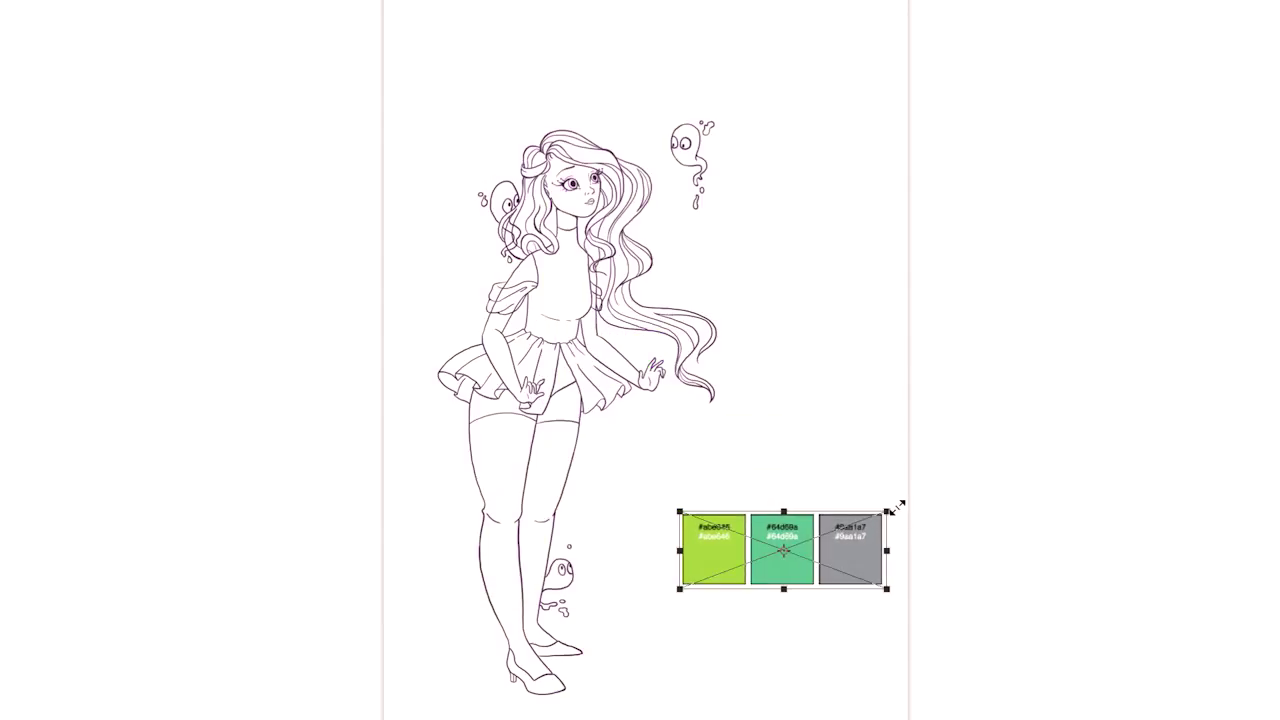
key("Return")
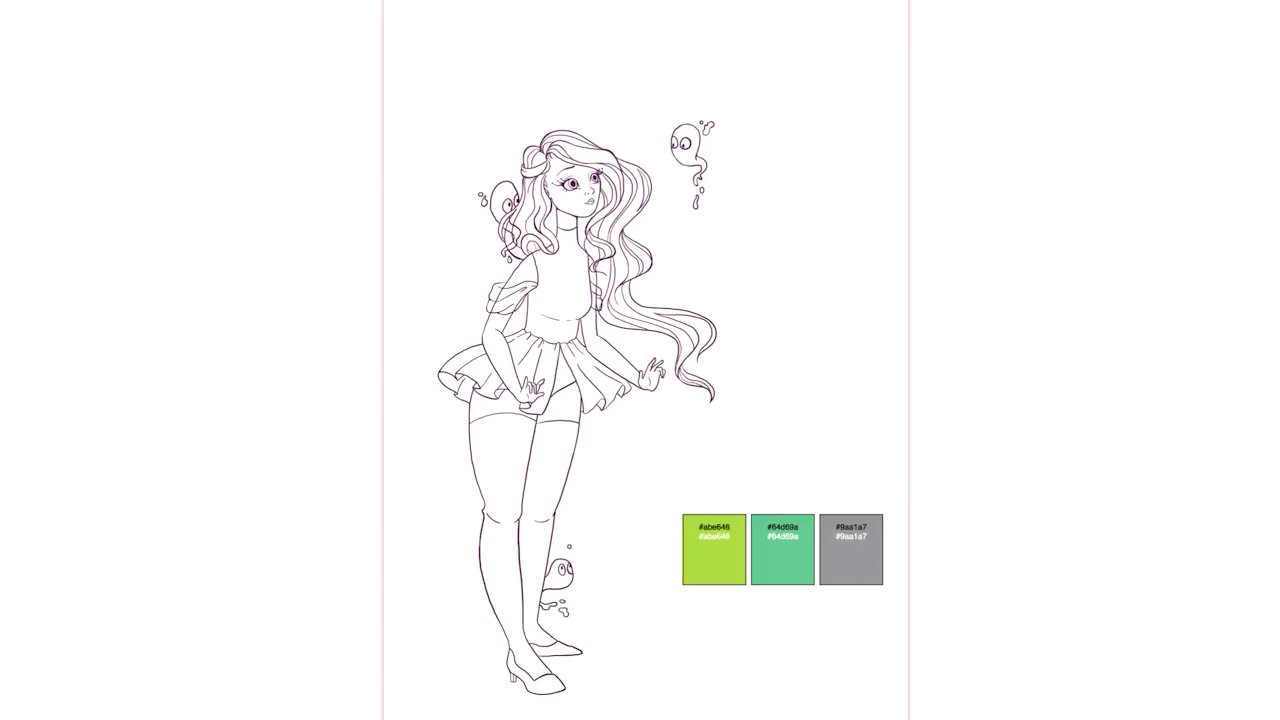
right_click(1275, 680)
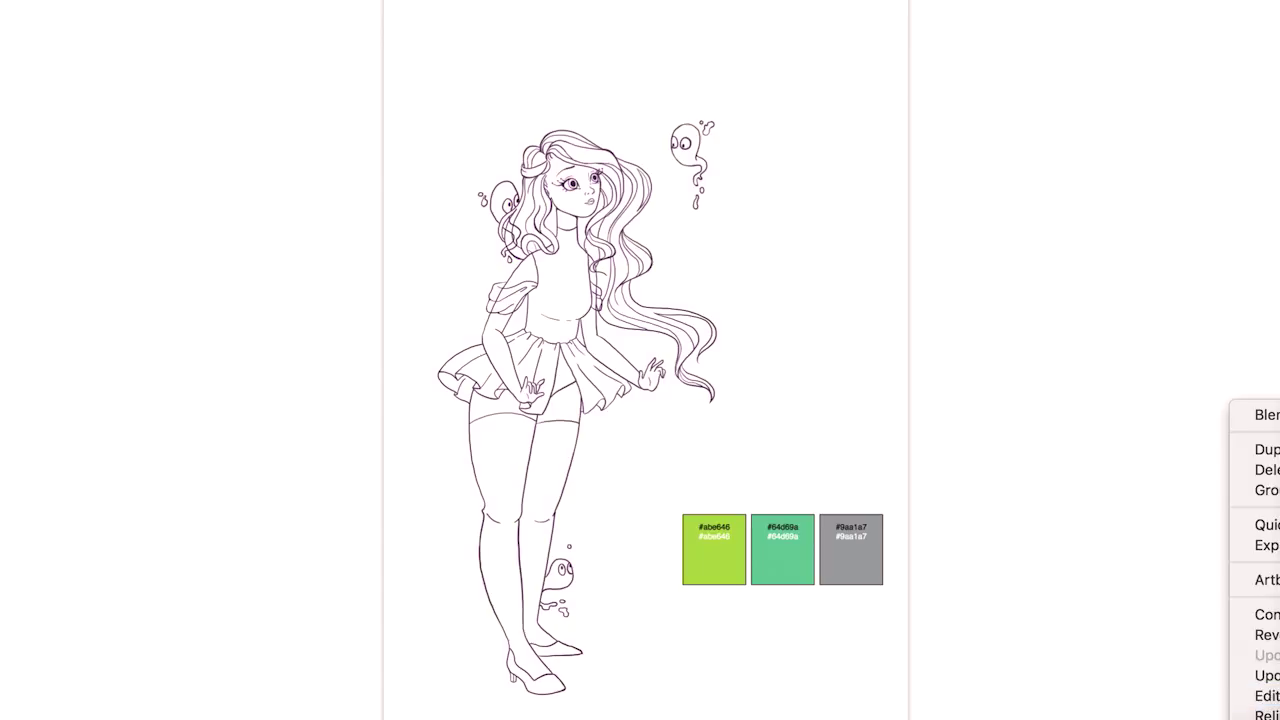
key("Escape")
- Paint soft green, lime and grey dabs above their swatches, plus a grey dab at top
mouse_move(737, 550)
left_mouse_down()
mouse_move(766, 591)
mouse_move(866, 620)
mouse_move(849, 574)
mouse_move(737, 563)
left_mouse_up()
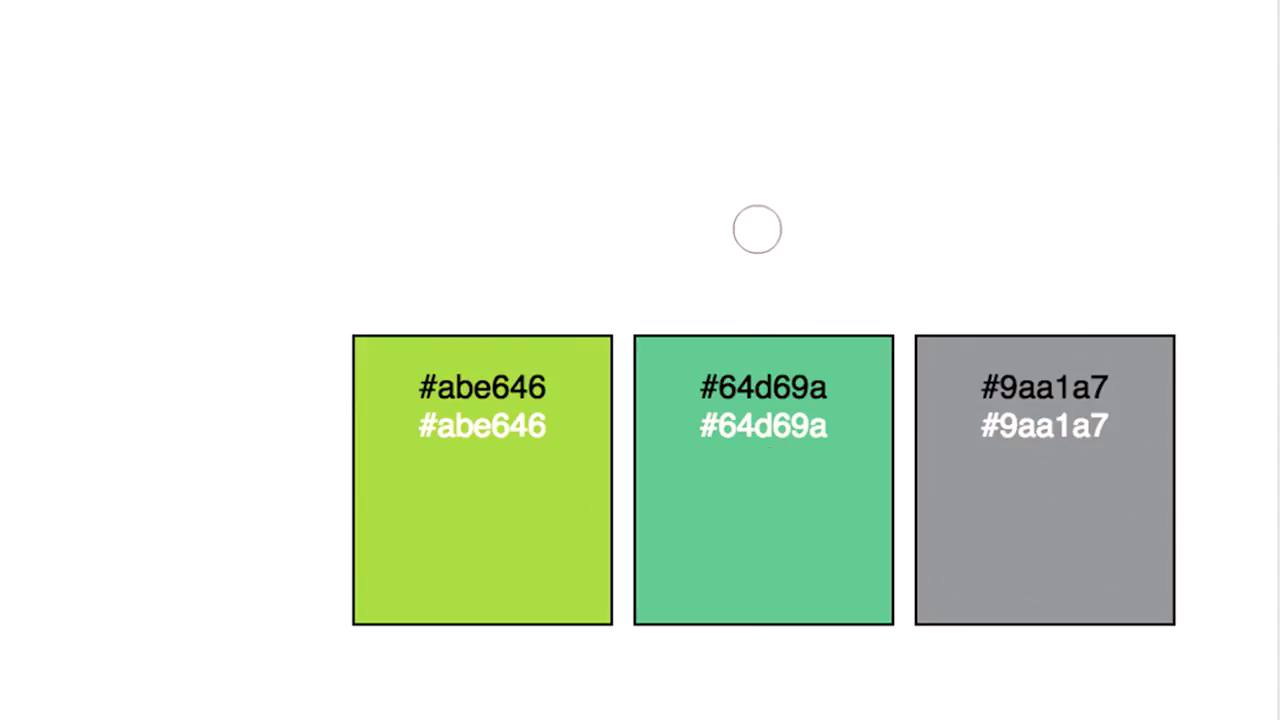
mouse_move(760, 223)
left_mouse_down()
mouse_move(777, 229)
mouse_move(762, 243)
left_mouse_up()
left_click(565, 362, "alt")
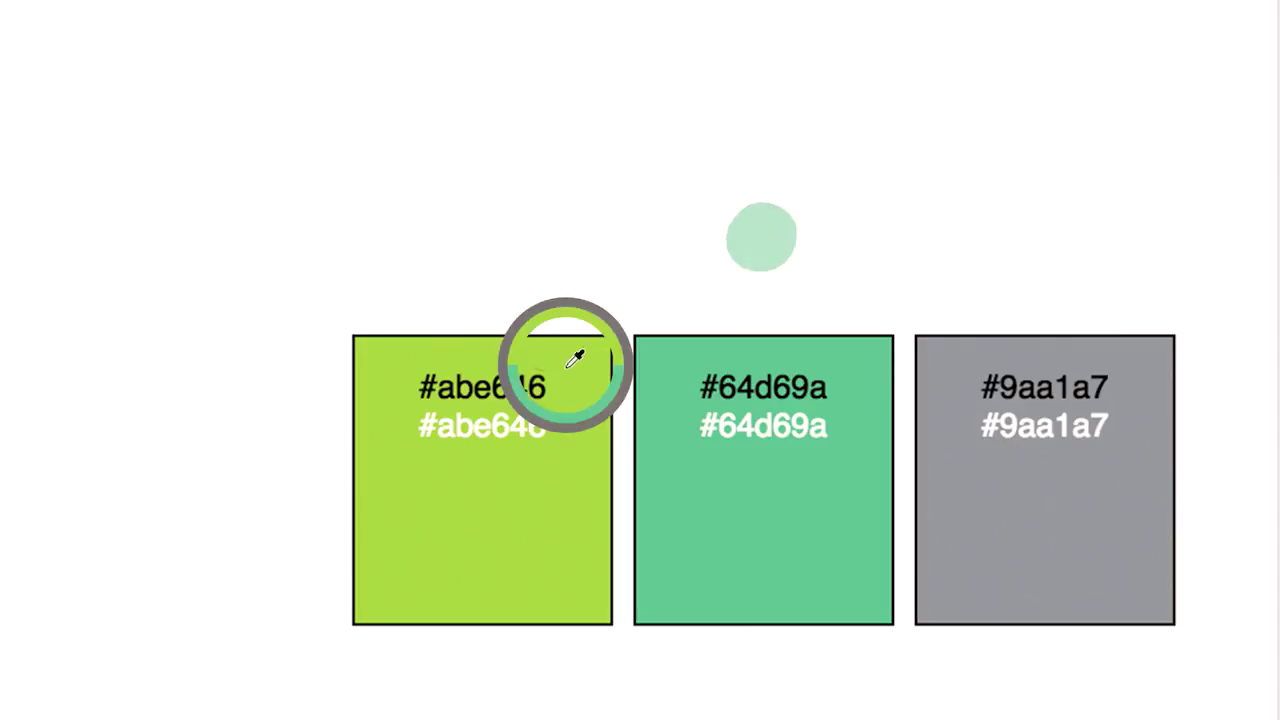
mouse_move(499, 224)
left_mouse_down()
mouse_move(477, 220)
mouse_move(489, 240)
left_mouse_up()
mouse_move(1039, 250)
left_mouse_down()
mouse_move(1016, 238)
mouse_move(1034, 264)
mouse_move(1040, 246)
left_mouse_up()
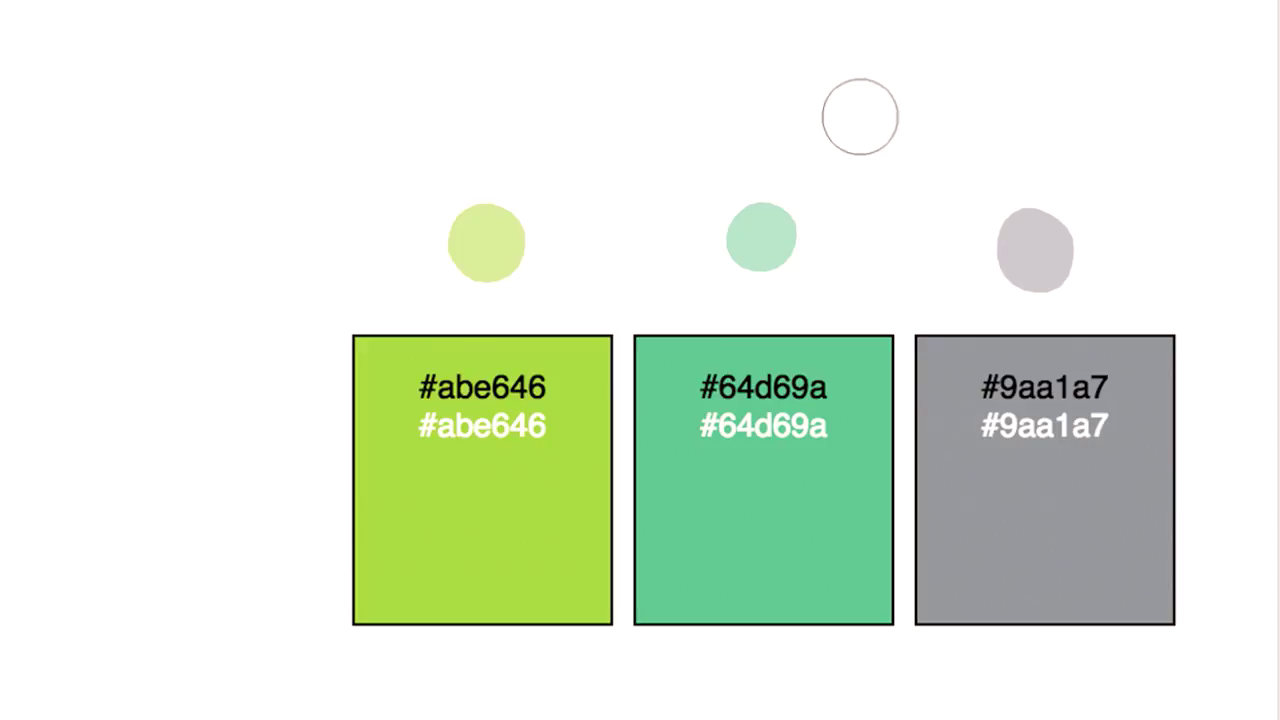
left_click_drag(823, 89, 803, 83)
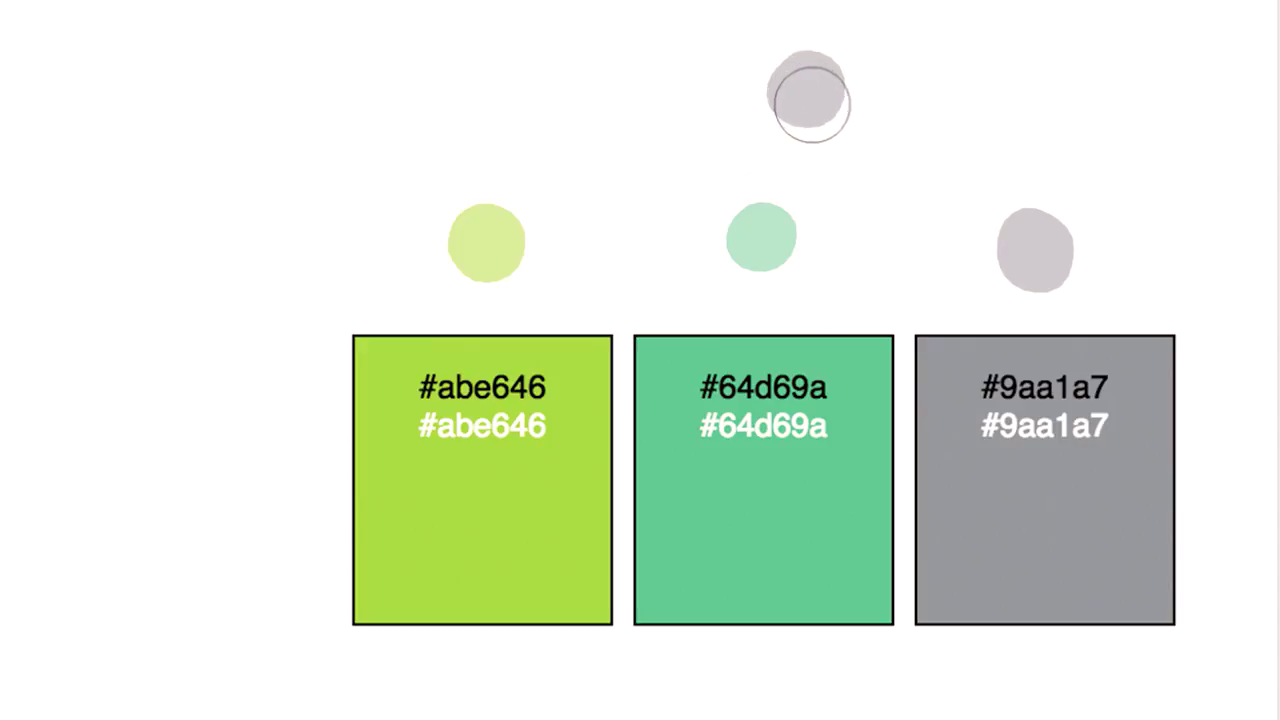
- Blend green and lime over the top grey dab, then zoom out to the whole drawing
left_click(776, 237)
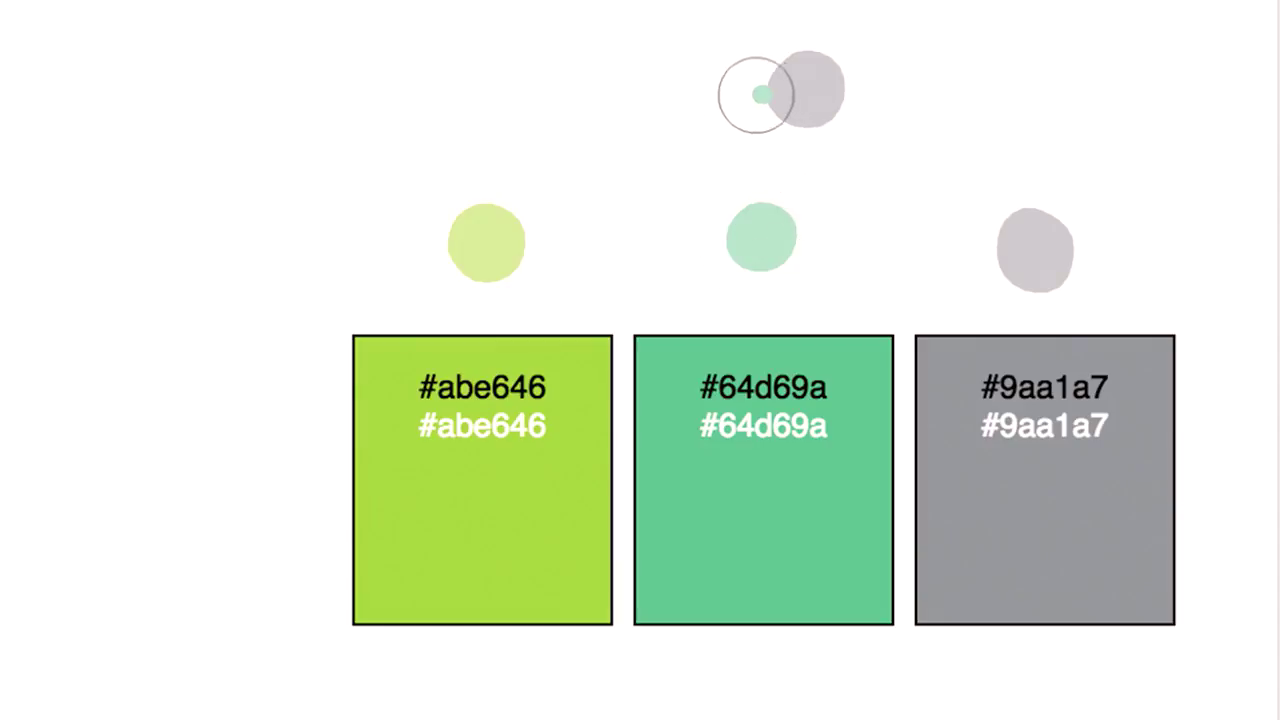
key("alt")
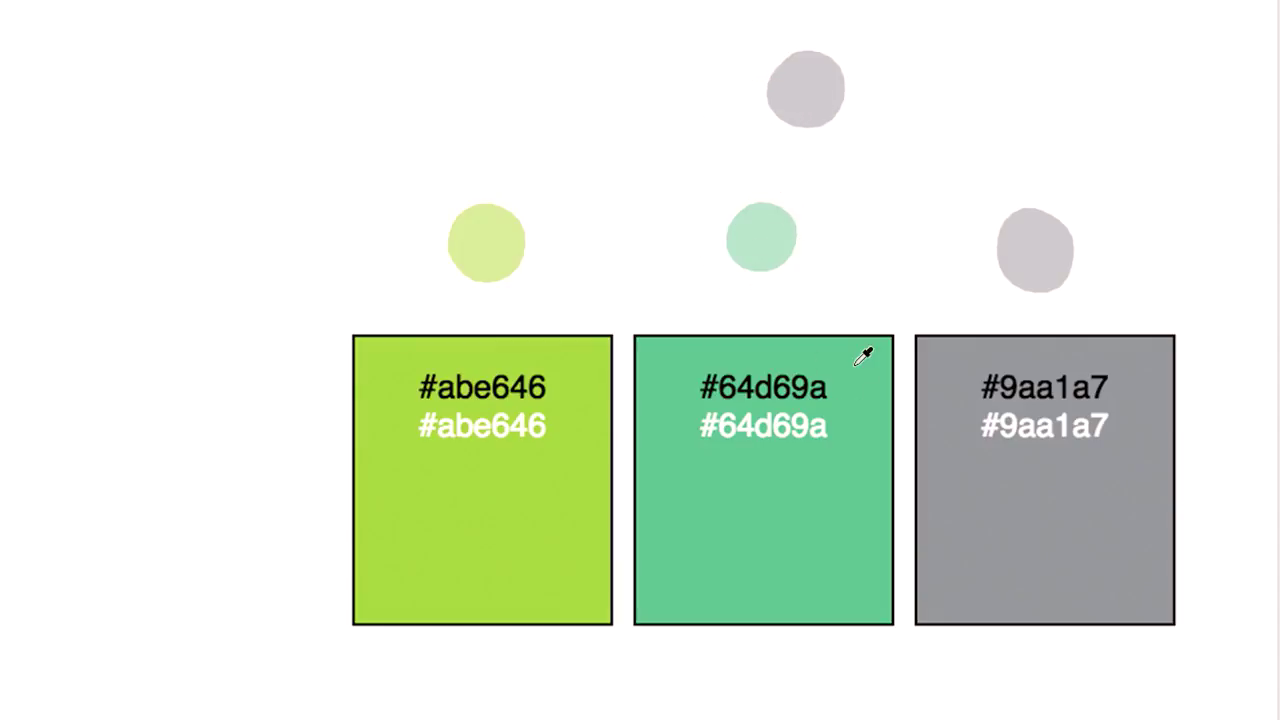
mouse_move(768, 96)
left_mouse_down()
mouse_move(778, 112)
mouse_move(766, 112)
left_mouse_up()
key("alt")
left_click(590, 376, "alt")
mouse_move(777, 34)
left_mouse_down()
mouse_move(741, 61)
mouse_move(794, 78)
mouse_move(773, 30)
mouse_move(743, 61)
mouse_move(784, 50)
mouse_move(756, 66)
left_mouse_up()
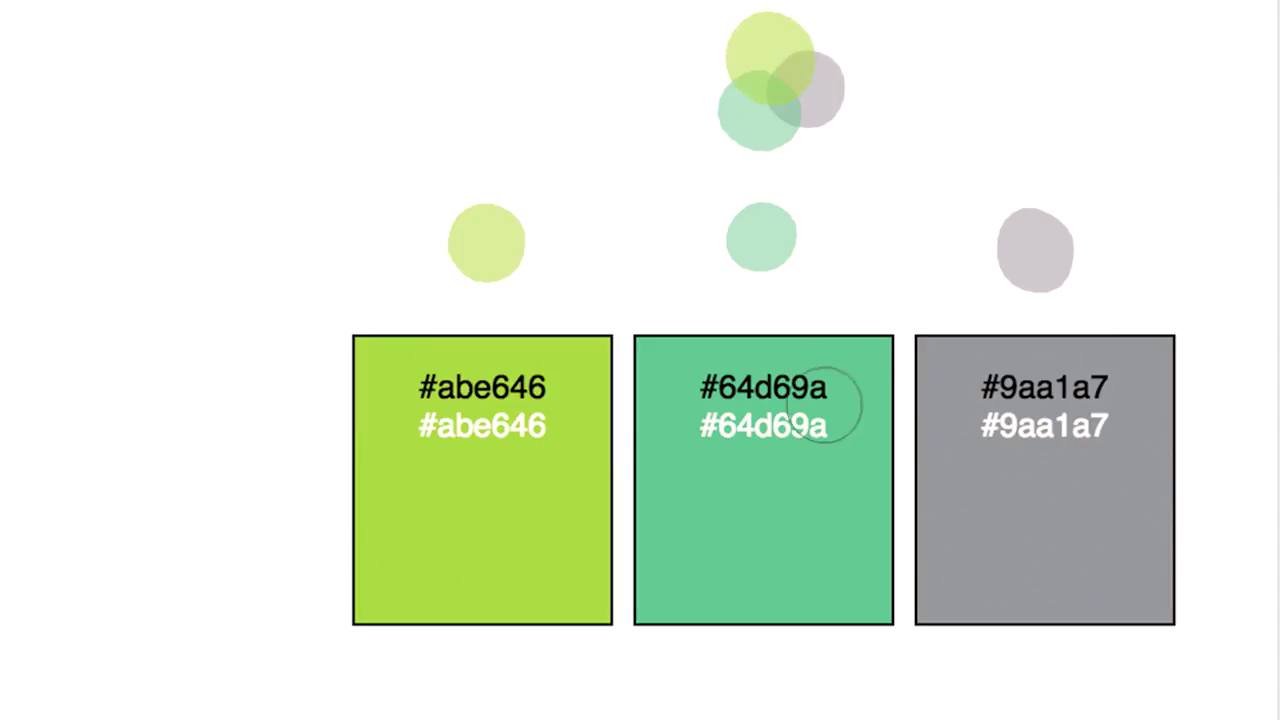
key("z")
mouse_move(847, 219)
left_mouse_down()
mouse_move(806, 217)
mouse_move(803, 286)
mouse_move(706, 486)
mouse_move(849, 411)
left_mouse_up()
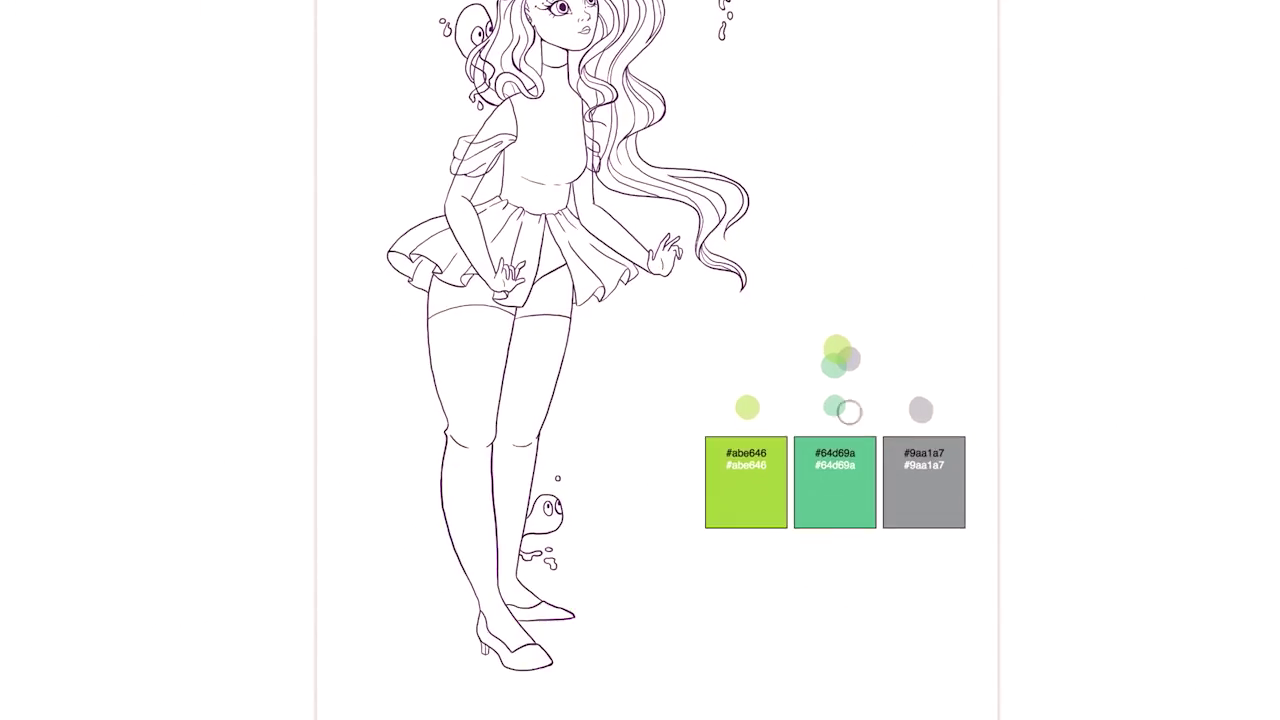
- Fill the girl's arms, legs, torso and face with mint green
left_click(604, 235)
key("alt+BackSpace")
key("alt+BackSpace")
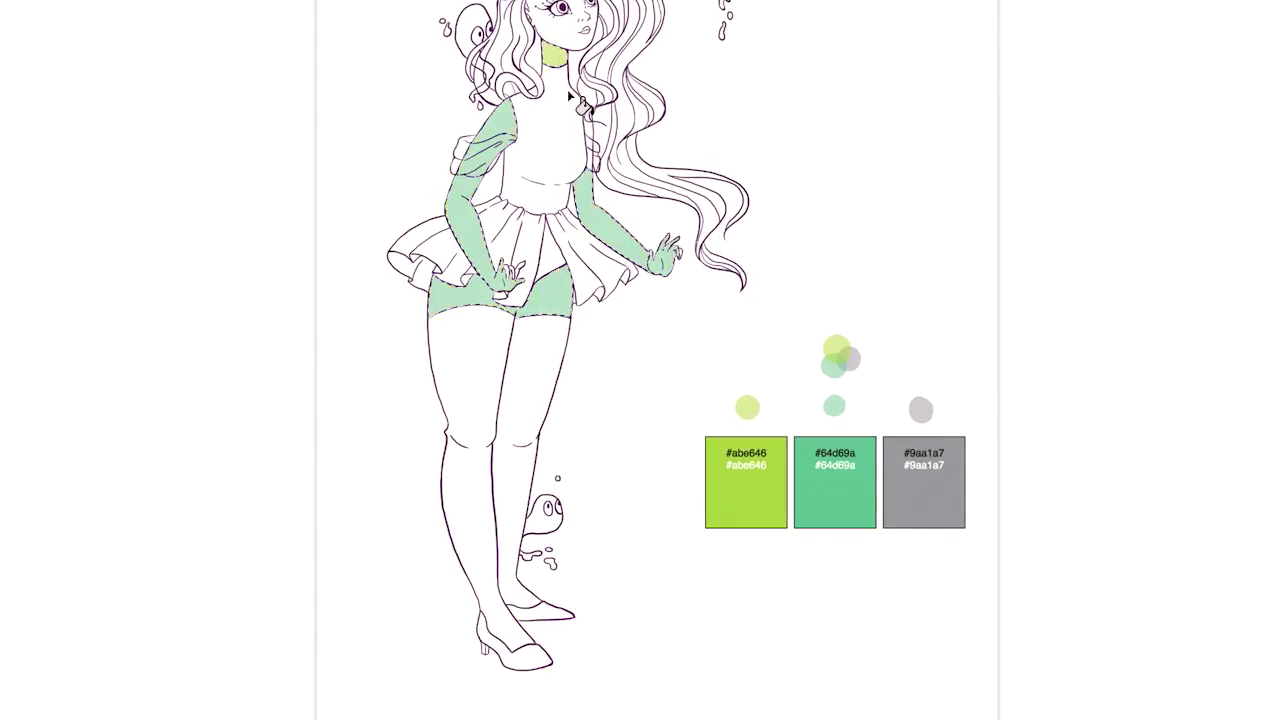
key("z")
left_click_drag(502, 272, 560, 272)
key("z")
left_click_drag(505, 325, 762, 477)
left_click(710, 437, "shift")
key("alt+BackSpace")
scroll(435, 120, "up", 5)
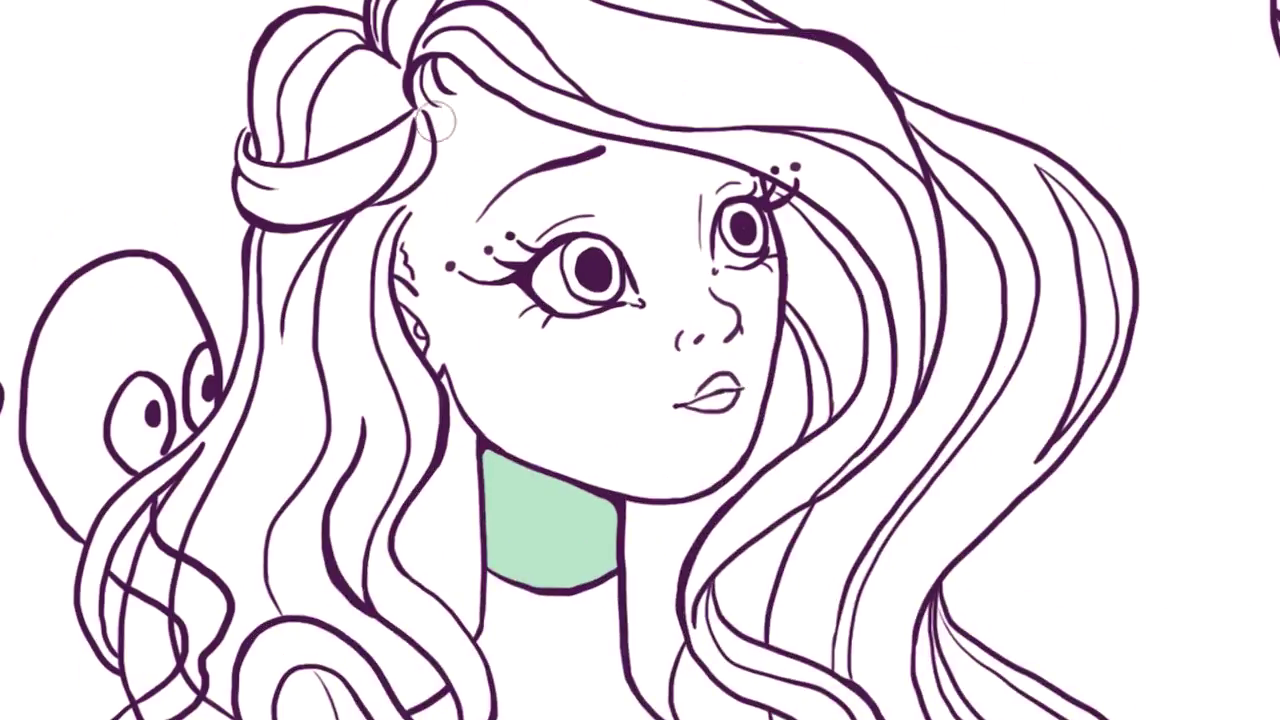
left_click(653, 288)
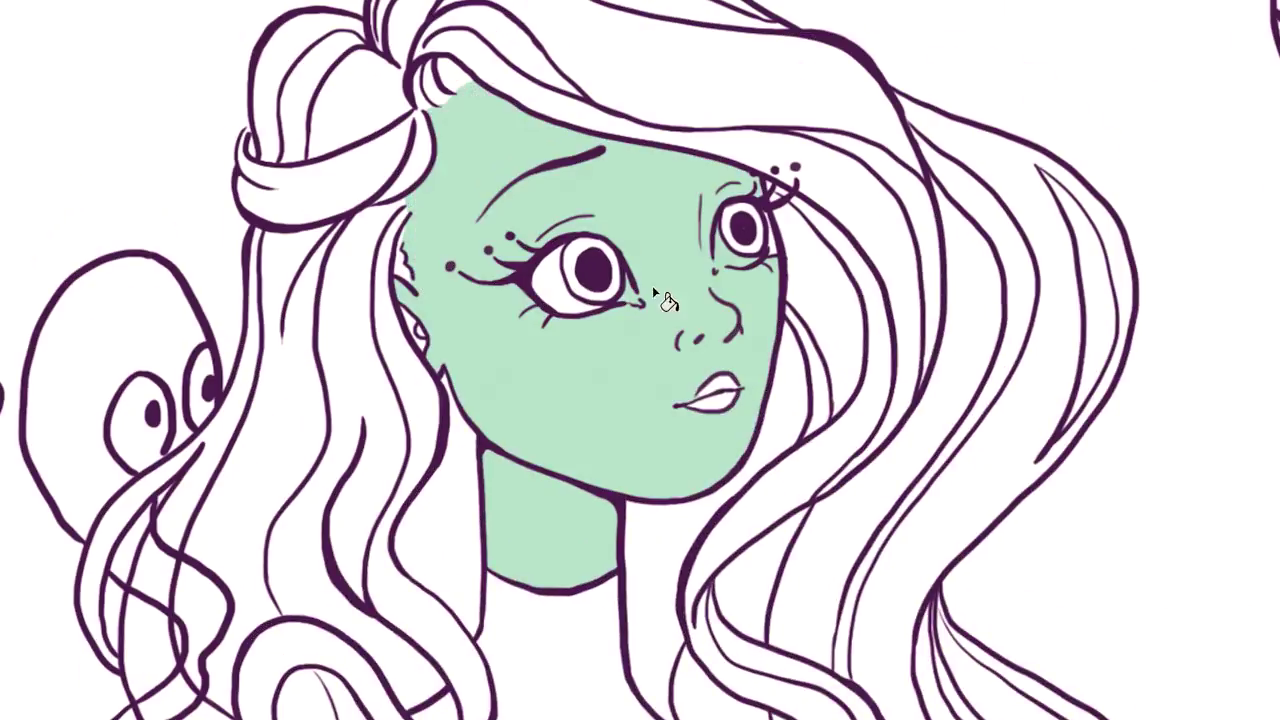
scroll(598, 282, "down", 5)
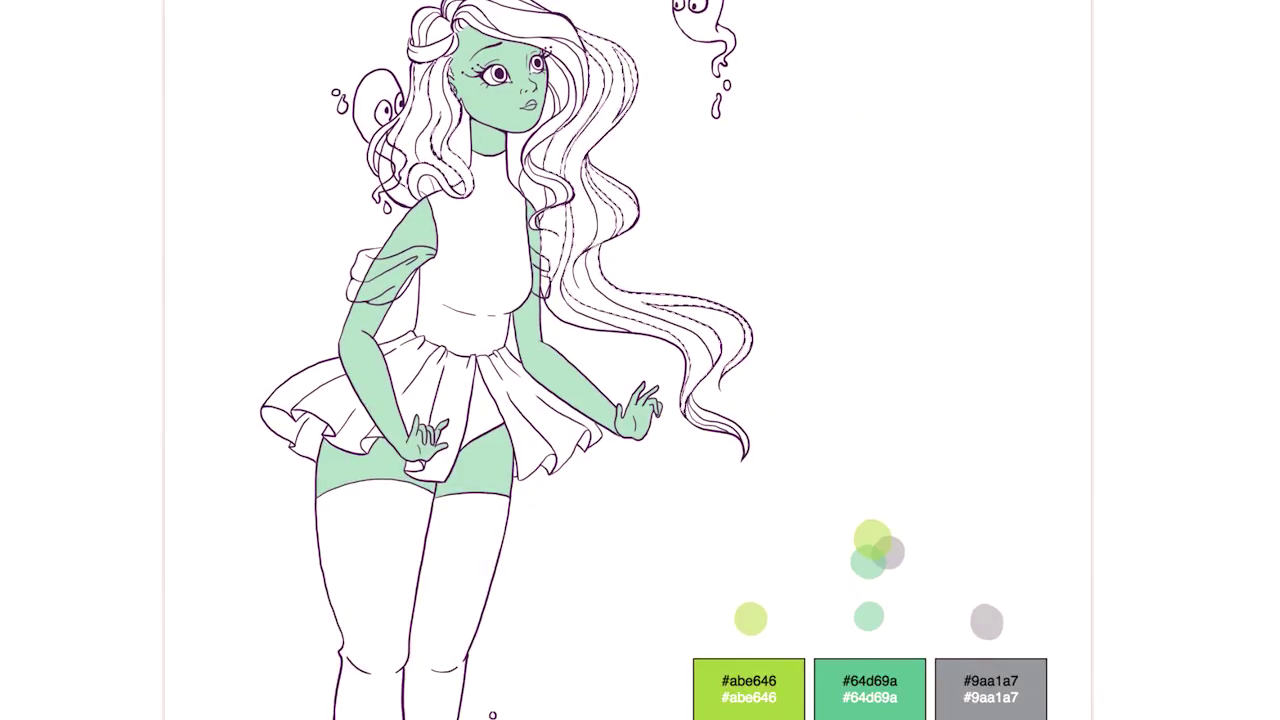
- Fill the selected hair strands with lime #abe646
left_click(868, 560, "alt")
key("alt+BackSpace")
key("ctrl+BackSpace")
key("ctrl+d")
- Fill the remaining white hair strands and strand ends with lime
scroll(531, 380, "up", 5)
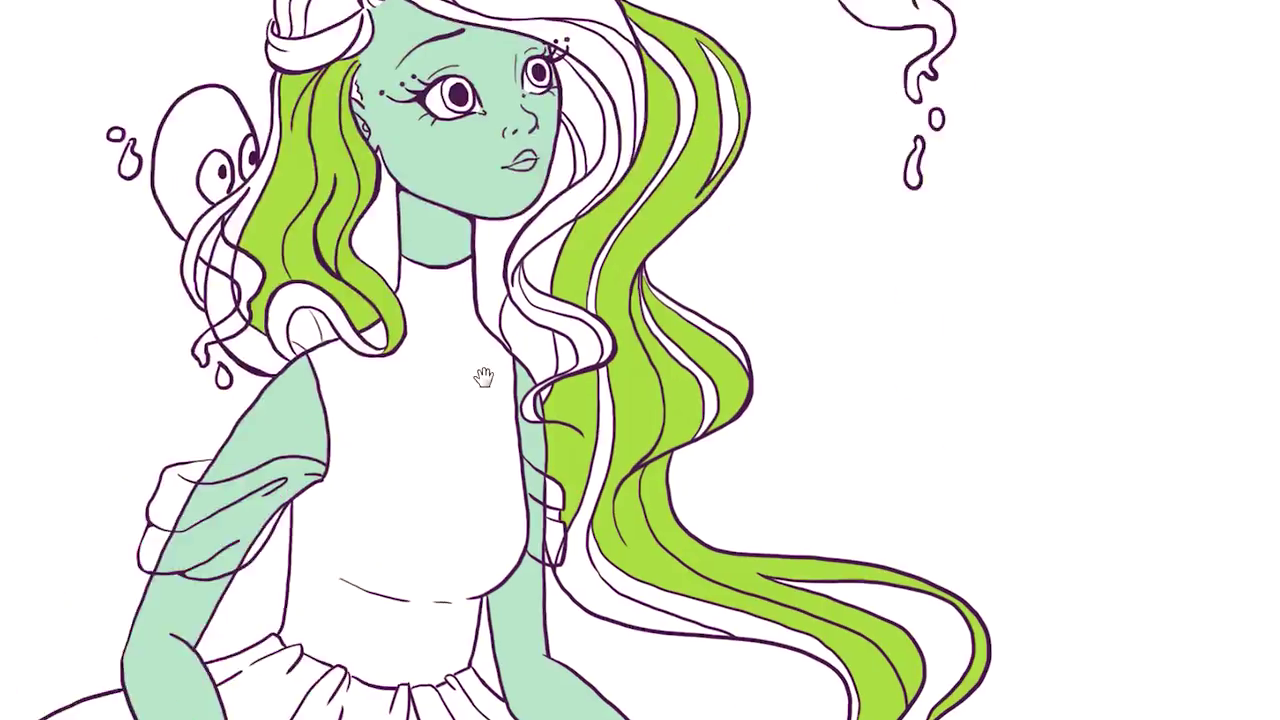
left_click(248, 535)
scroll(248, 535, "down", 6)
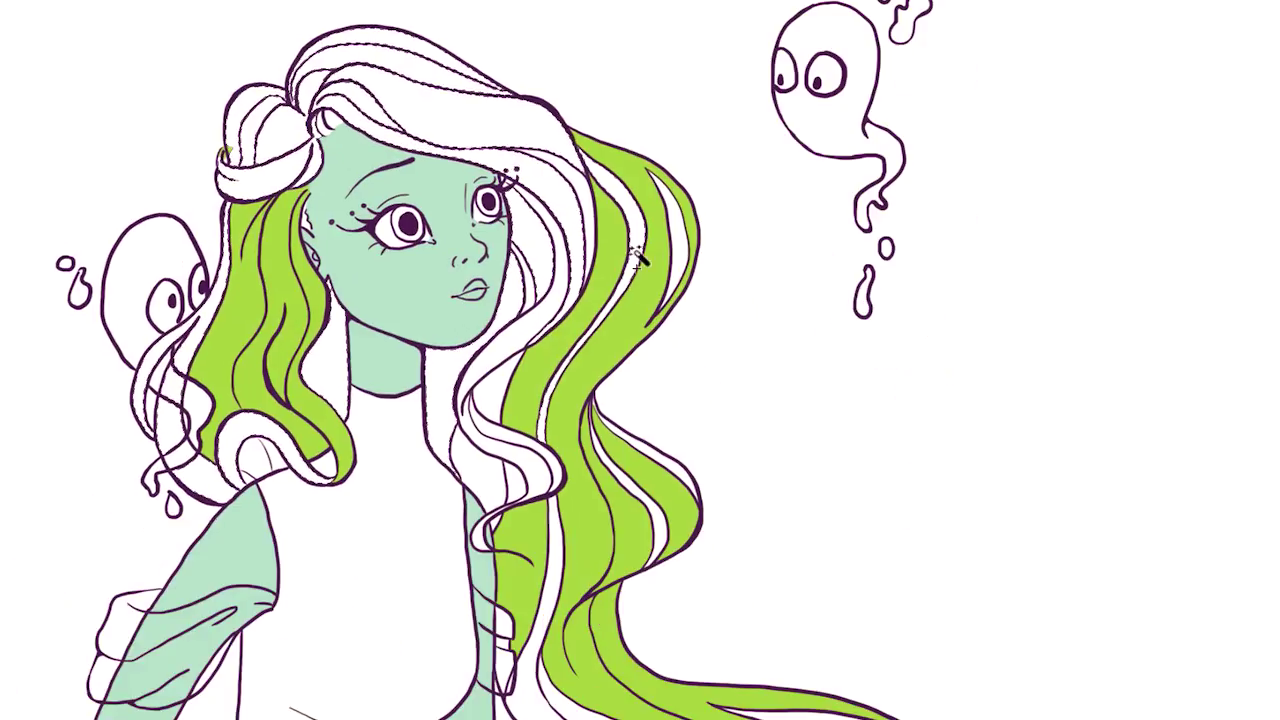
key("ctrl+BackSpace")
key("ctrl+d")
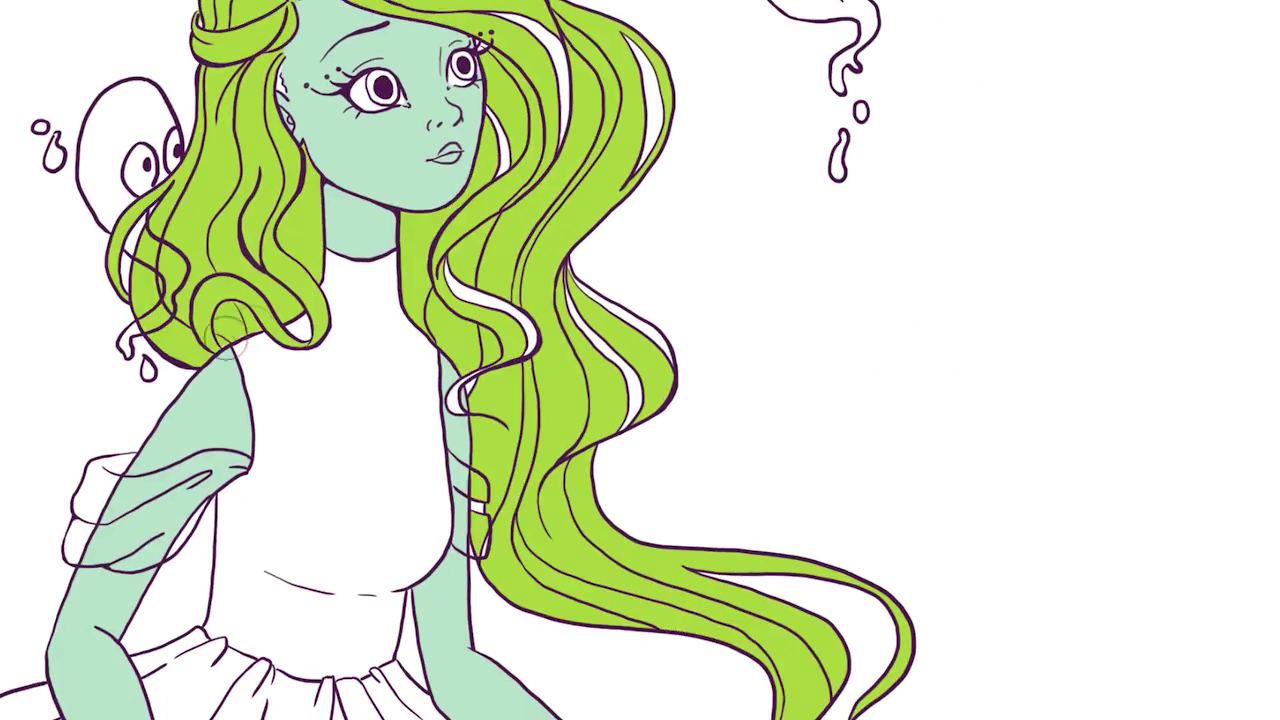
scroll(465, 385, "up", 3)
scroll(450, 415, "down", 5)
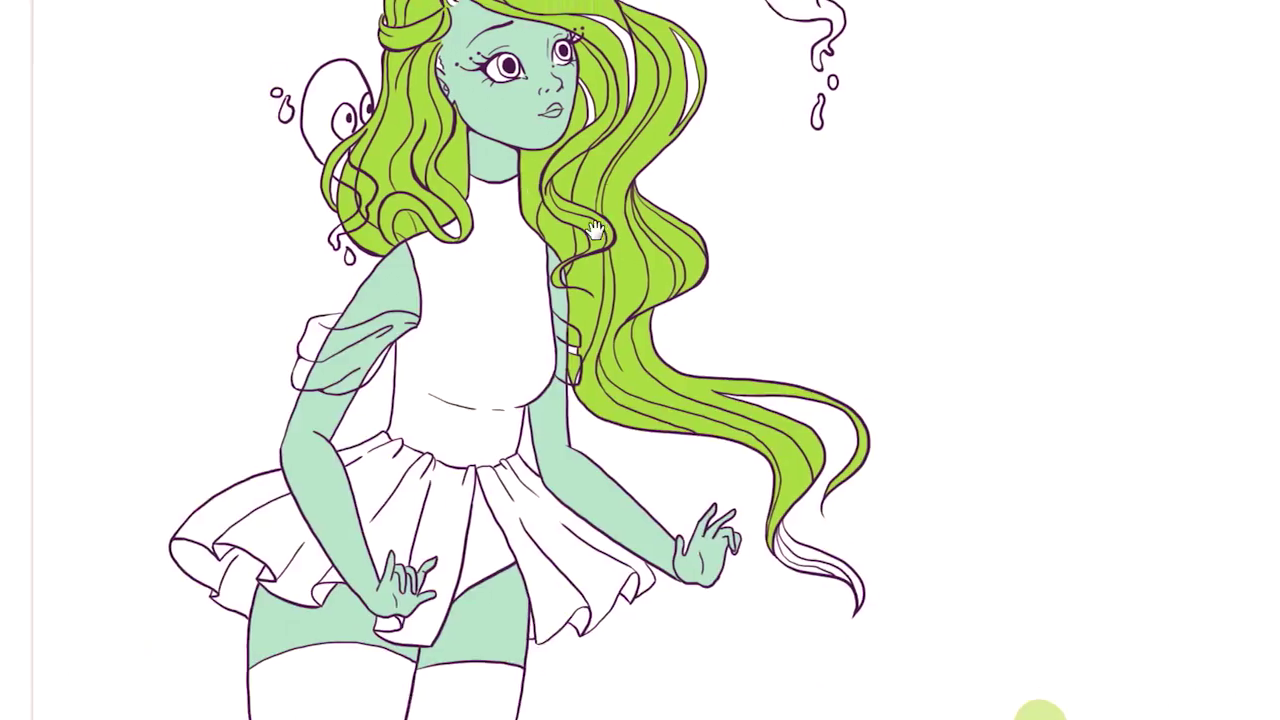
scroll(480, 220, "up", 4)
scroll(640, 360, "down", 3)
left_click(706, 491)
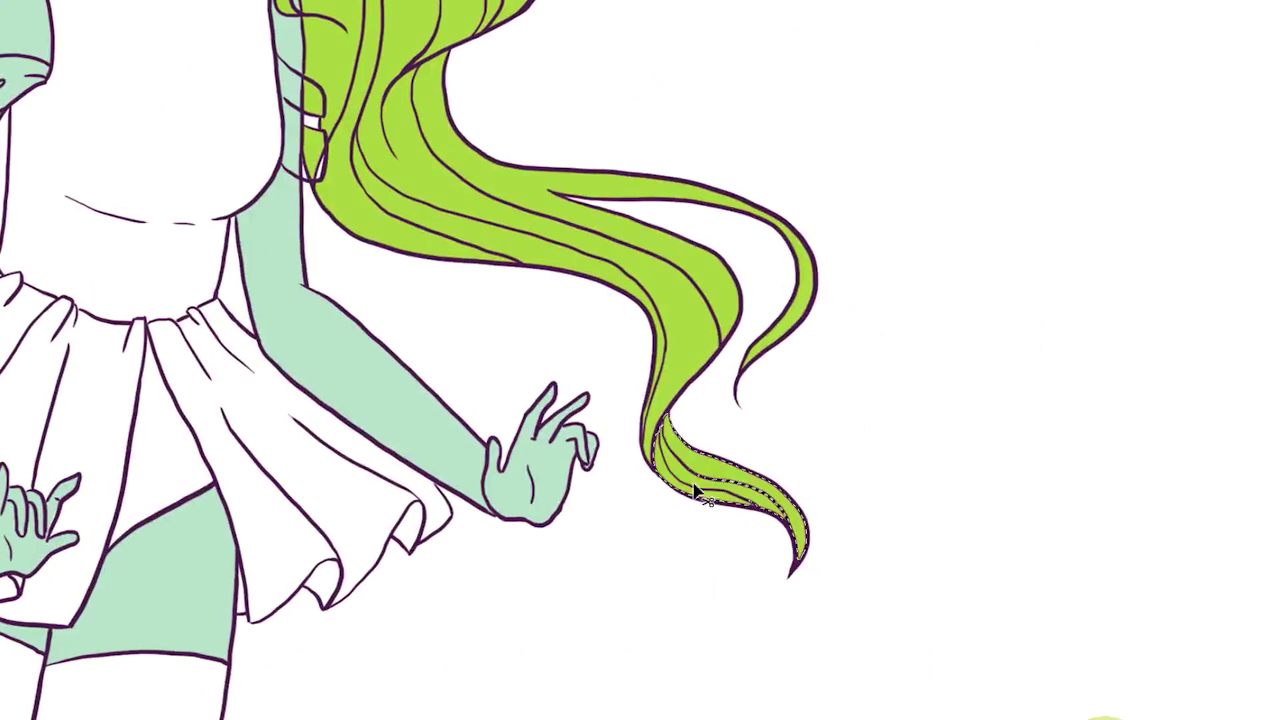
scroll(535, 372, "down", 3)
- Paint-bucket the bodice light green and the skirt olive green
scroll(805, 478, "down", 1)
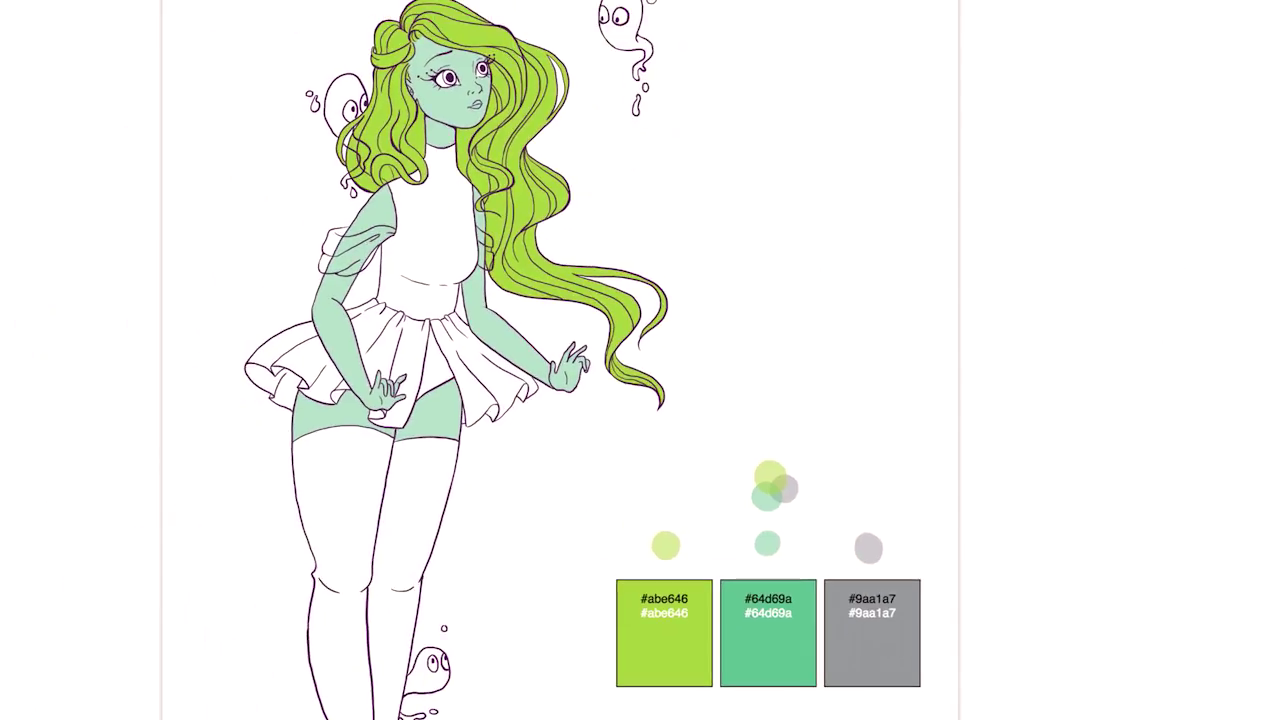
left_click(430, 250)
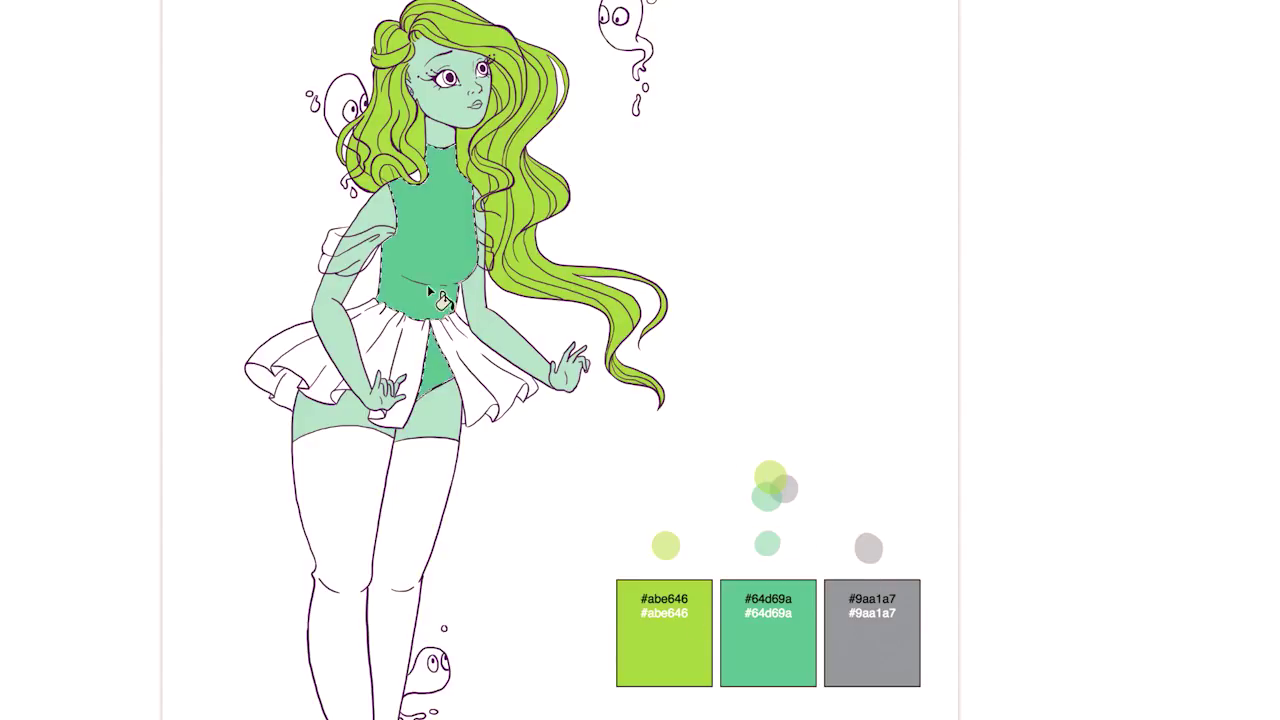
scroll(428, 218, "up", 3)
scroll(500, 280, "down", 4)
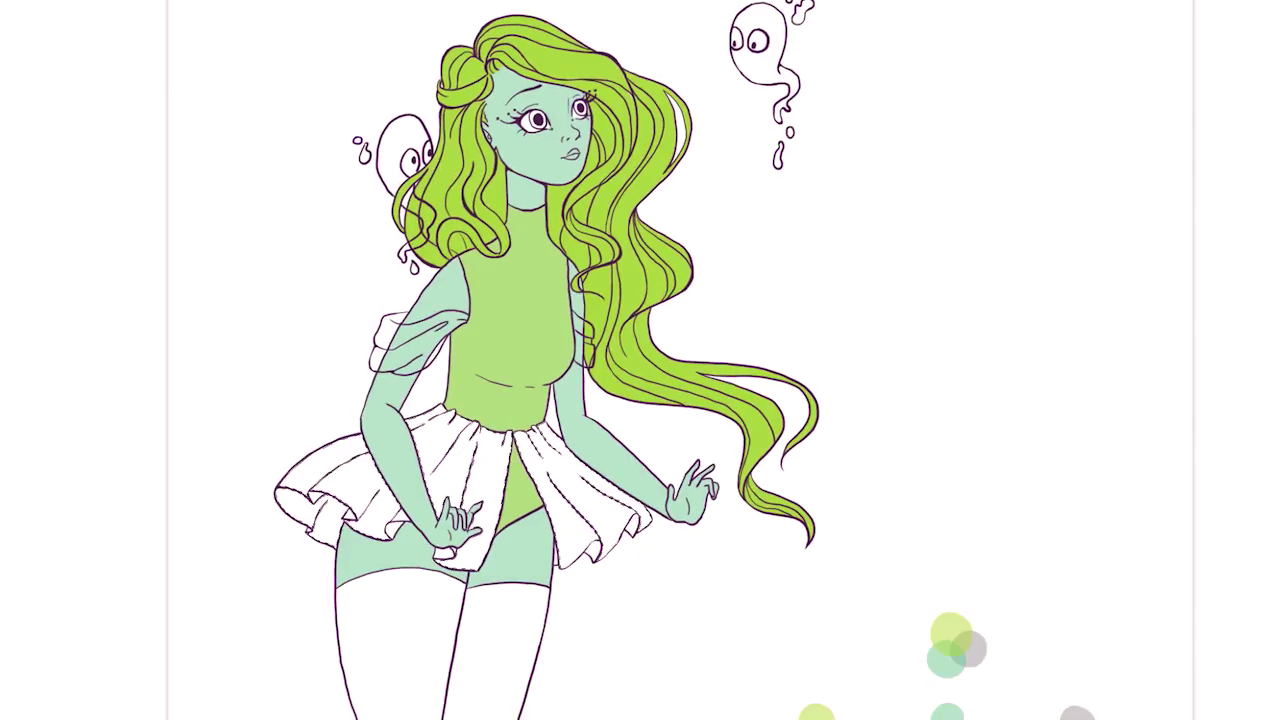
left_click(545, 465)
scroll(345, 490, "up", 3)
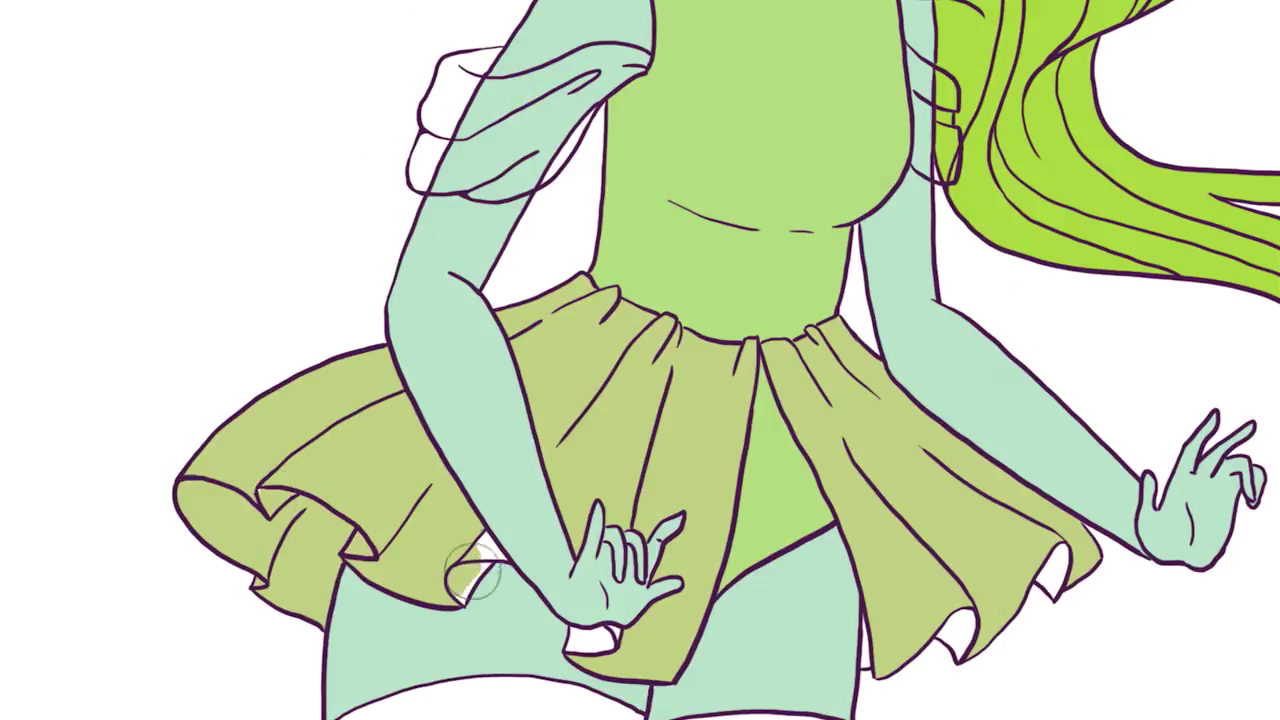
- Fill the legs muted teal-green and recolour the hair a paler green
scroll(606, 700, "down", 4)
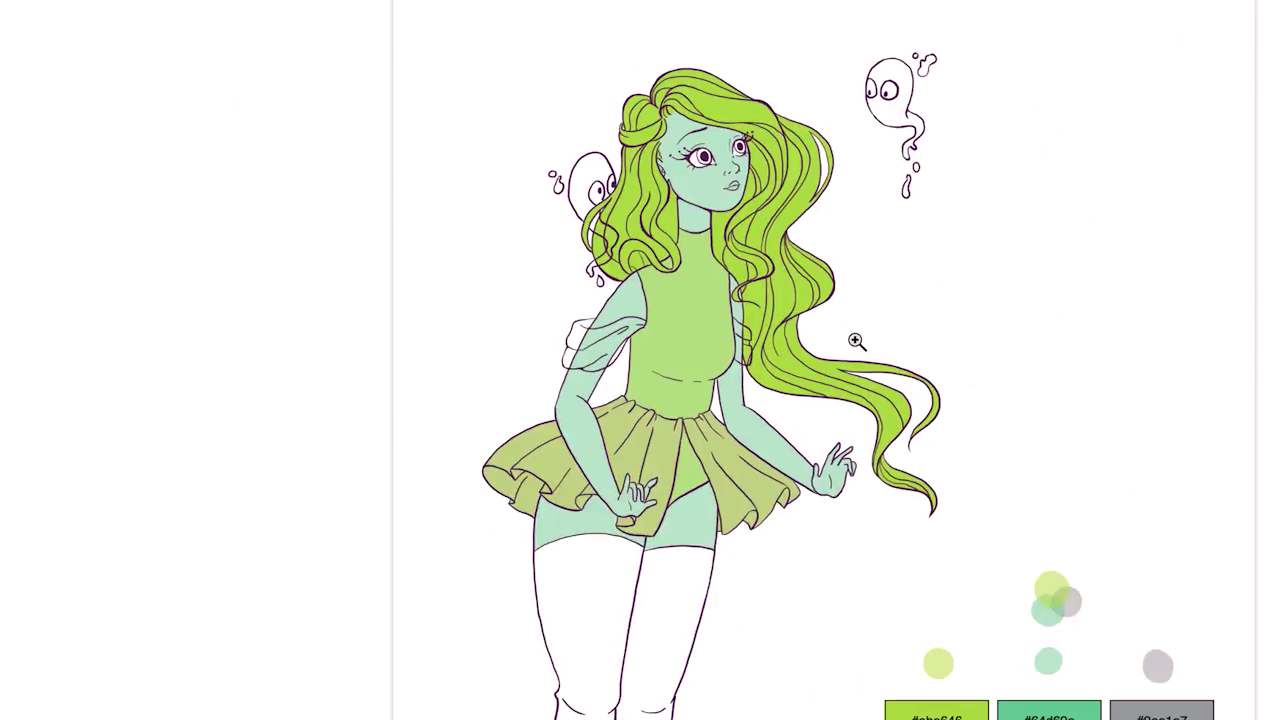
scroll(1122, 616, "up", 3)
scroll(1170, 653, "down", 4)
scroll(671, 309, "up", 4)
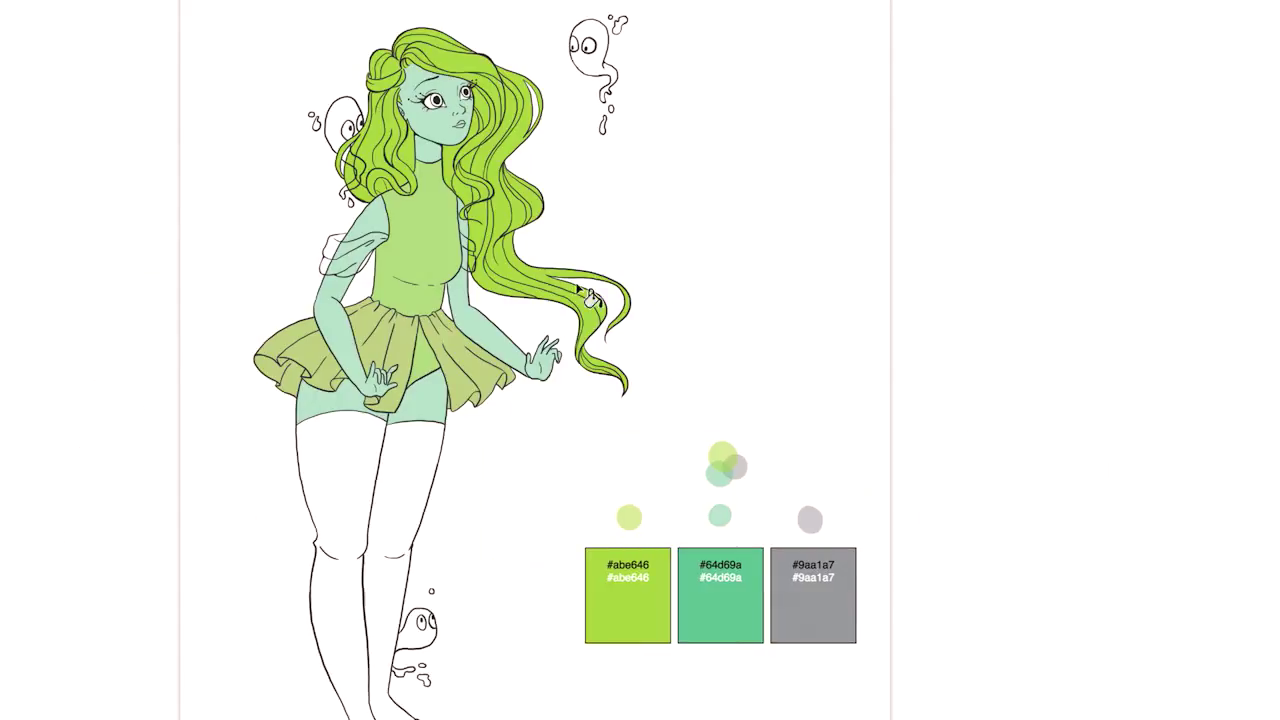
scroll(768, 365, "down", 1)
scroll(768, 365, "down", 3)
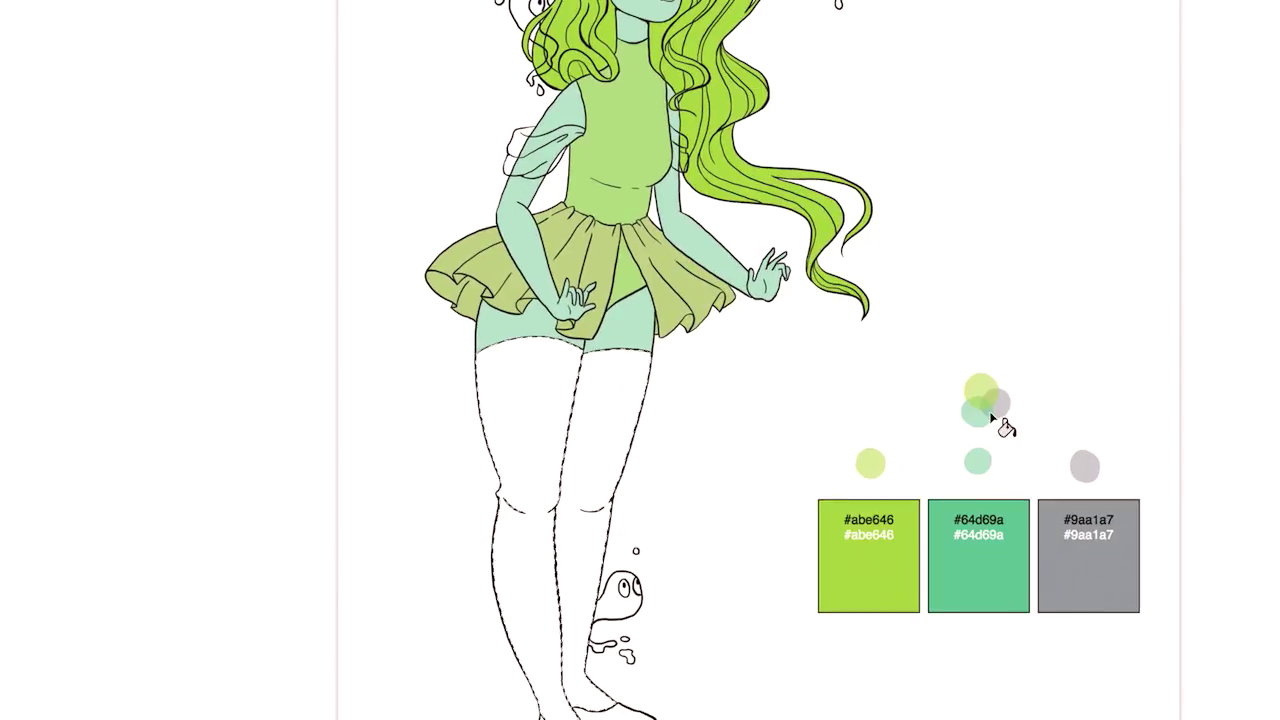
left_click(632, 422)
scroll(632, 422, "up", 1)
scroll(632, 422, "up", 2)
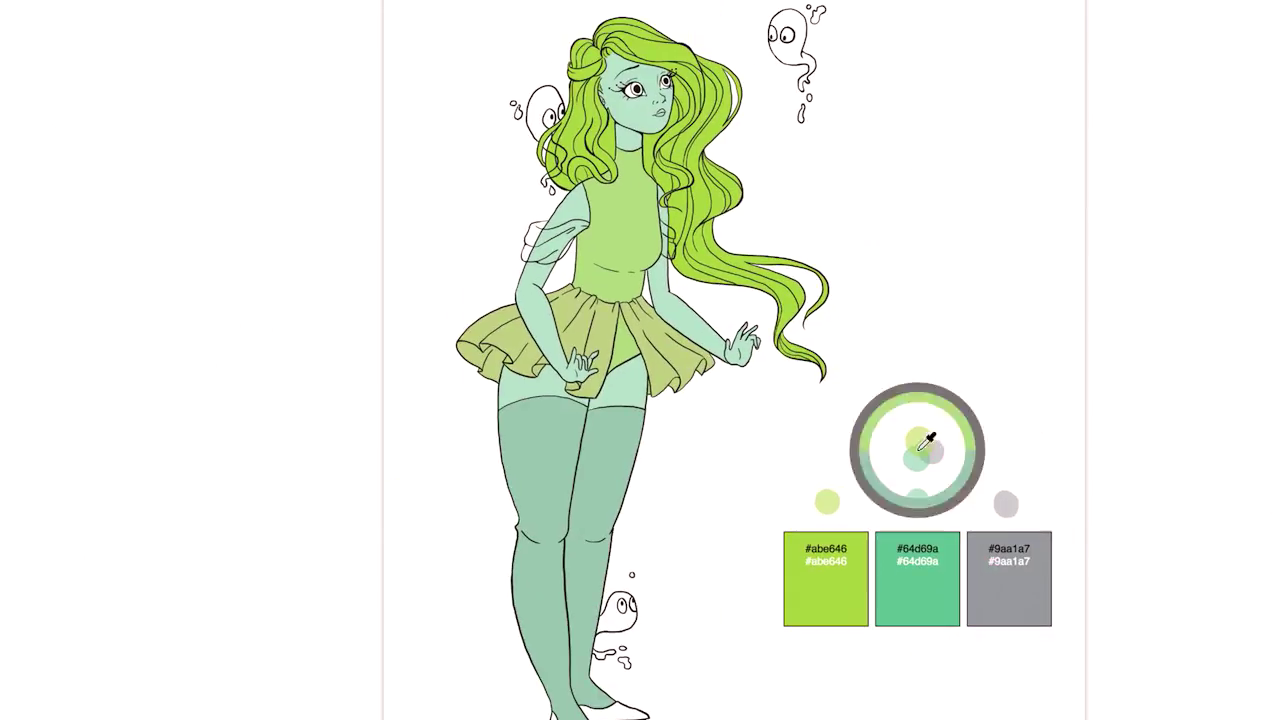
left_click(712, 222)
- Try pale yellow-green and grey fills on bodysuit and skirt, undo them, and refill hair emerald
key("v")
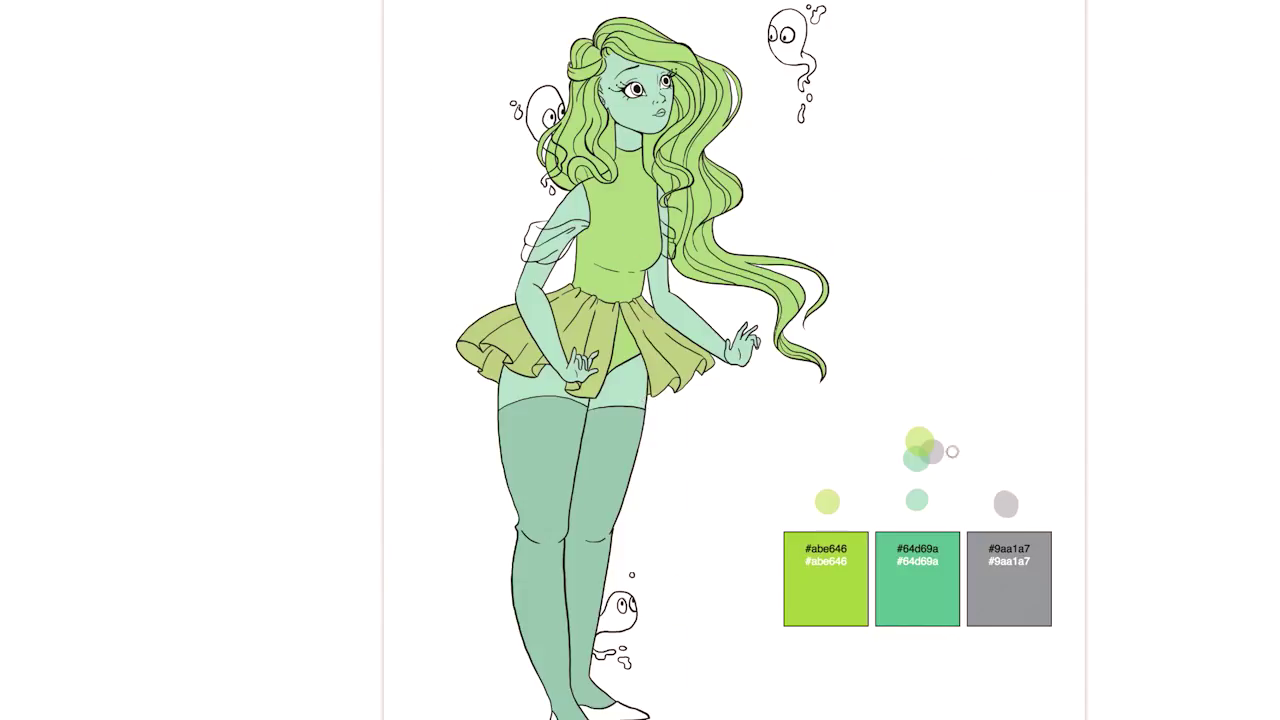
left_click(620, 362)
left_click(648, 372)
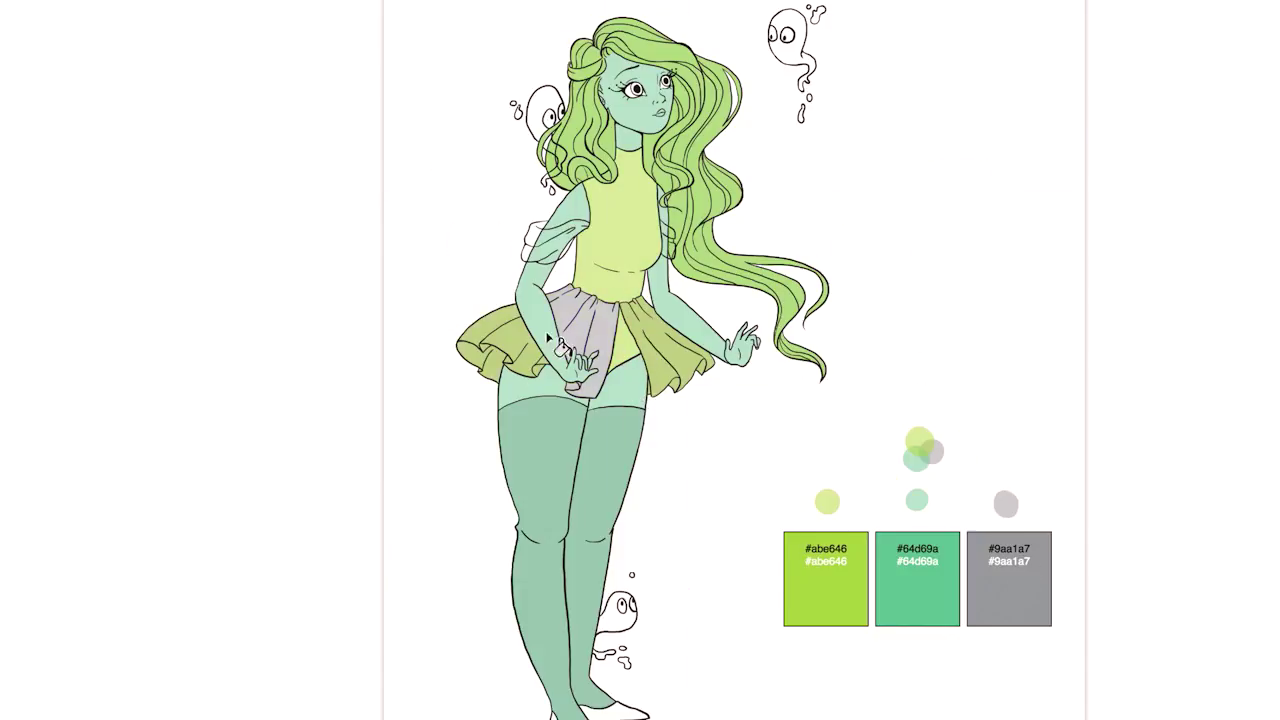
key("ctrl+minus")
key("ctrl+z")
key("ctrl+z")
key("ctrl+alt+z")
key("ctrl+shift+z")
left_click(696, 240)
- Fill the skirt lime green and both shoes grey
scroll(894, 451, "up", 3)
scroll(894, 451, "down", 3)
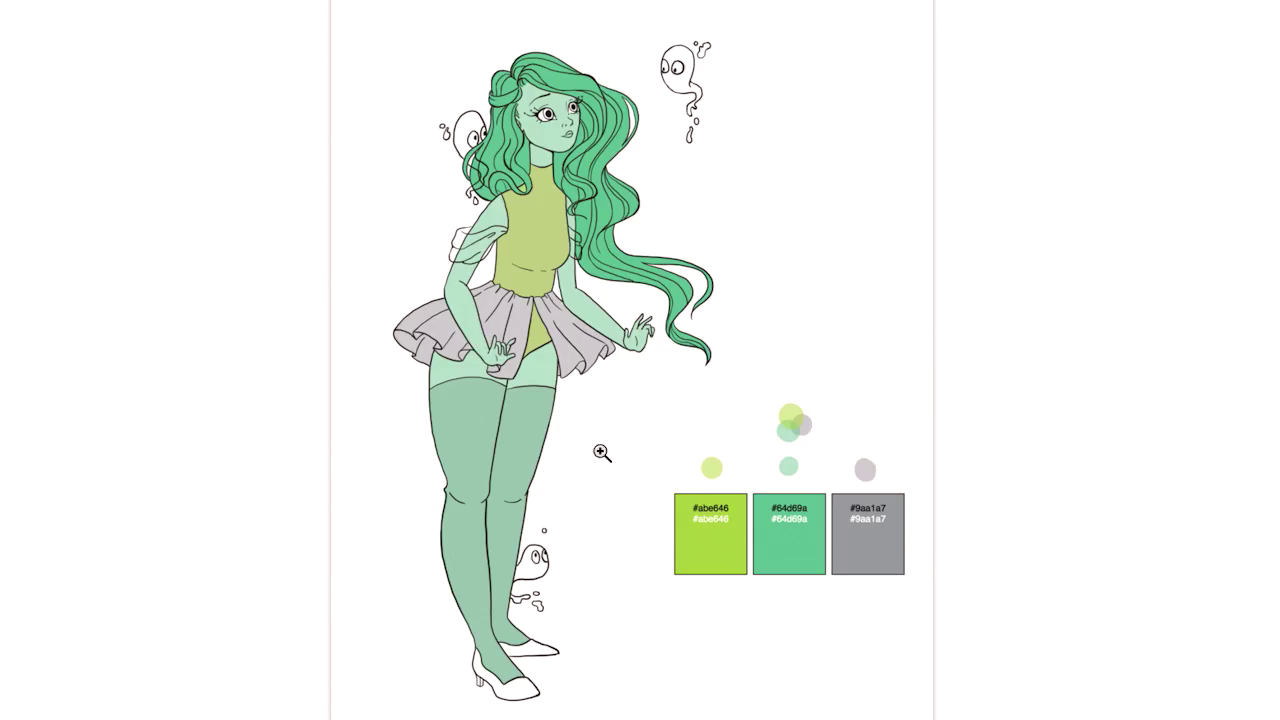
scroll(766, 509, "up", 1)
left_click(640, 325)
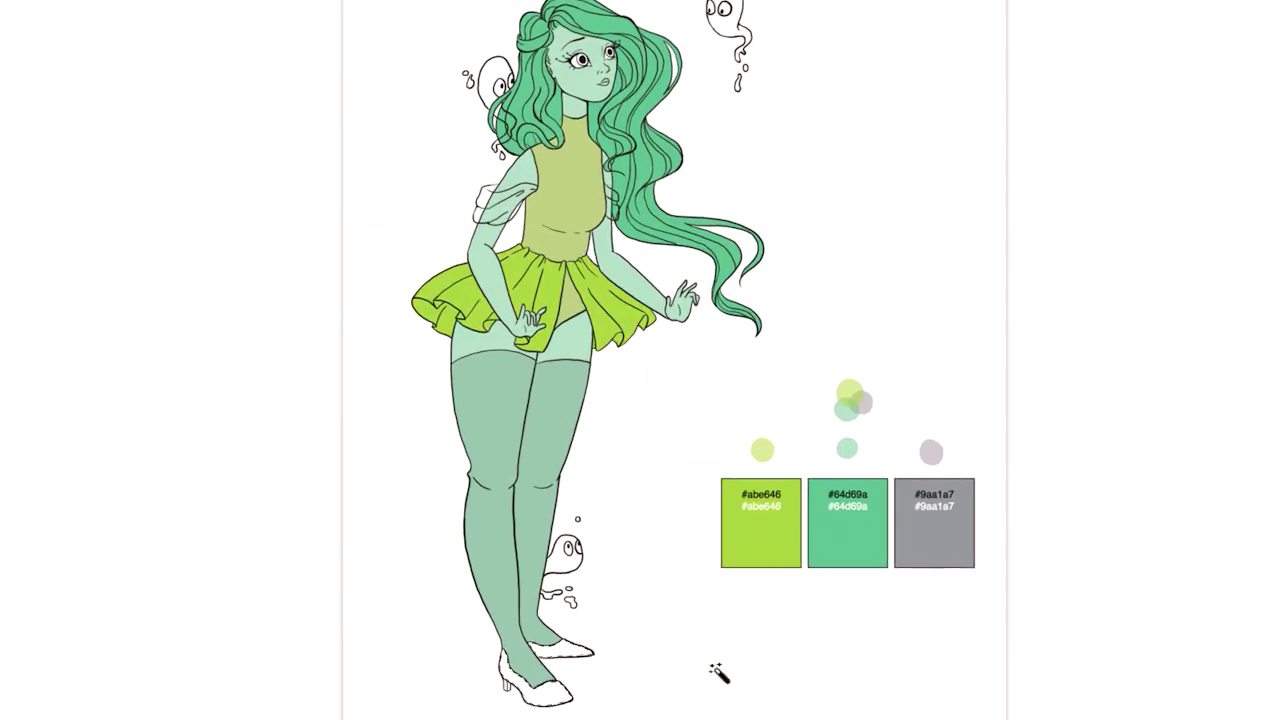
left_click(560, 650)
scroll(571, 694, "up", 3)
scroll(571, 694, "up", 1)
left_click(545, 570)
- Refill the skirt a paler yellow-green and fill the iris green
scroll(640, 400, "down", 3)
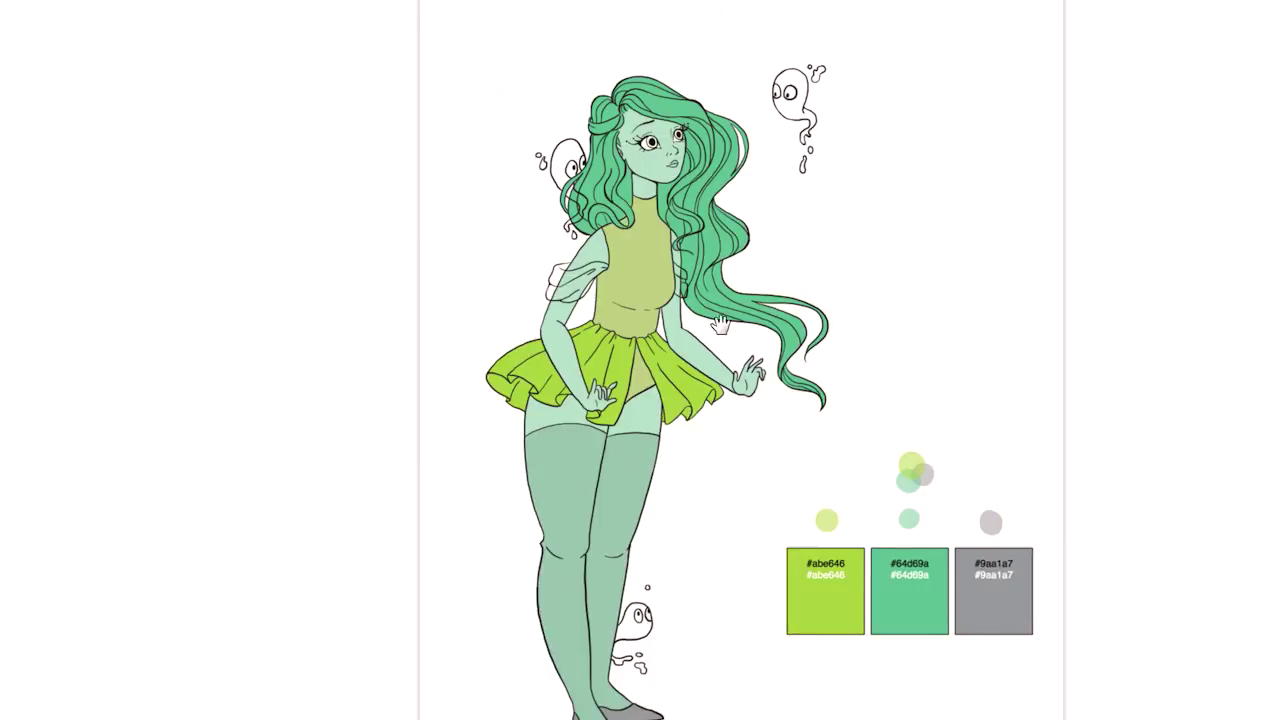
scroll(716, 214, "up", 1)
left_click(672, 324)
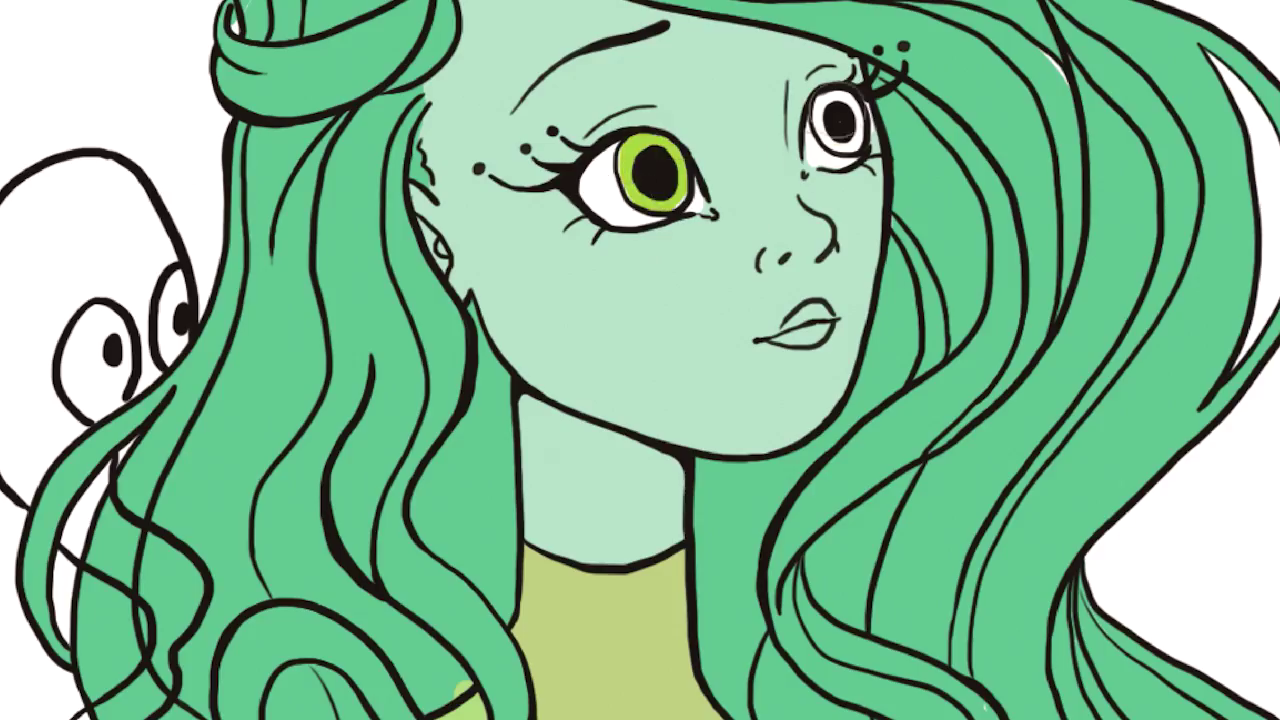
left_click(837, 120)
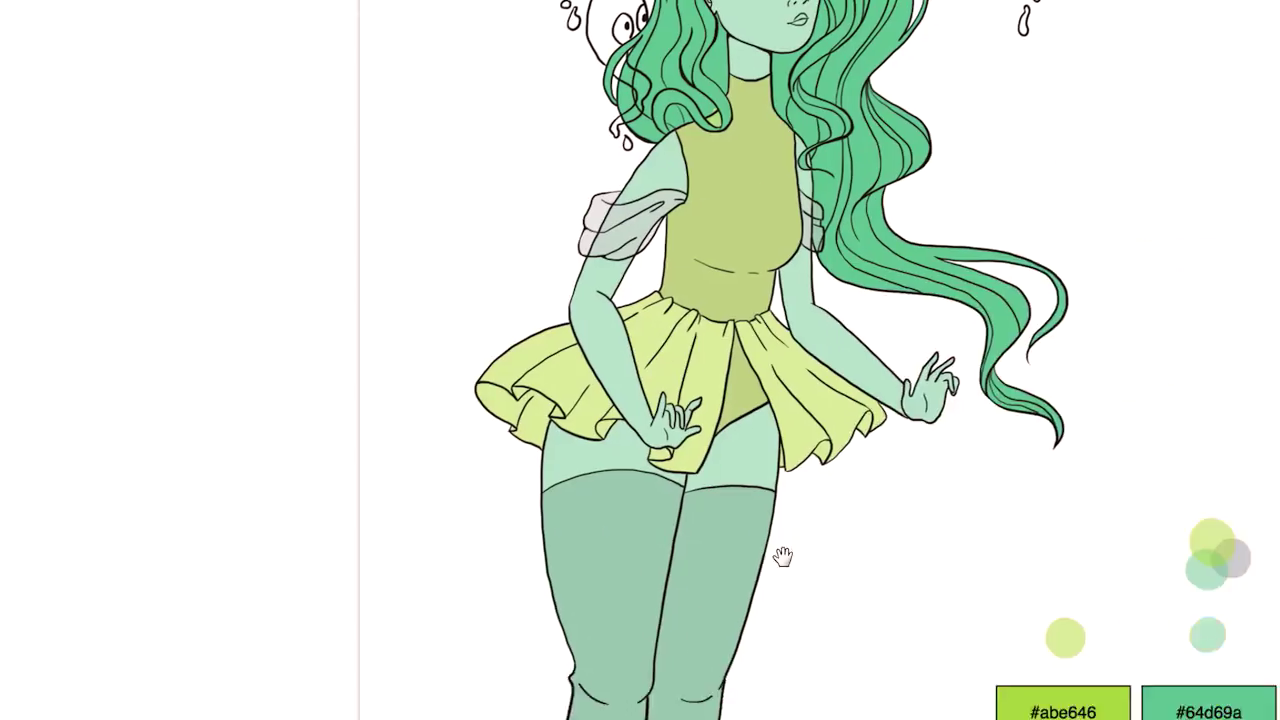
key("ctrl+minus")
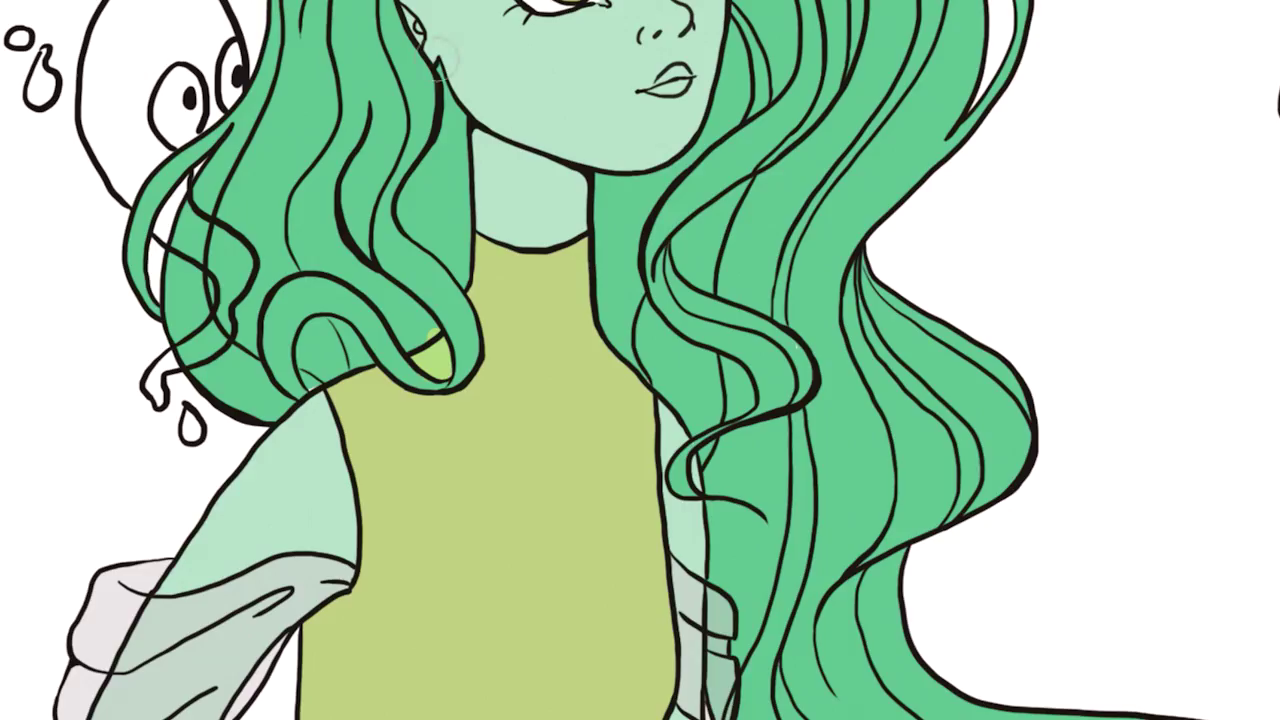
- Brush darker green strands beside the neck and across the hair
left_click_drag(425, 80, 461, 238)
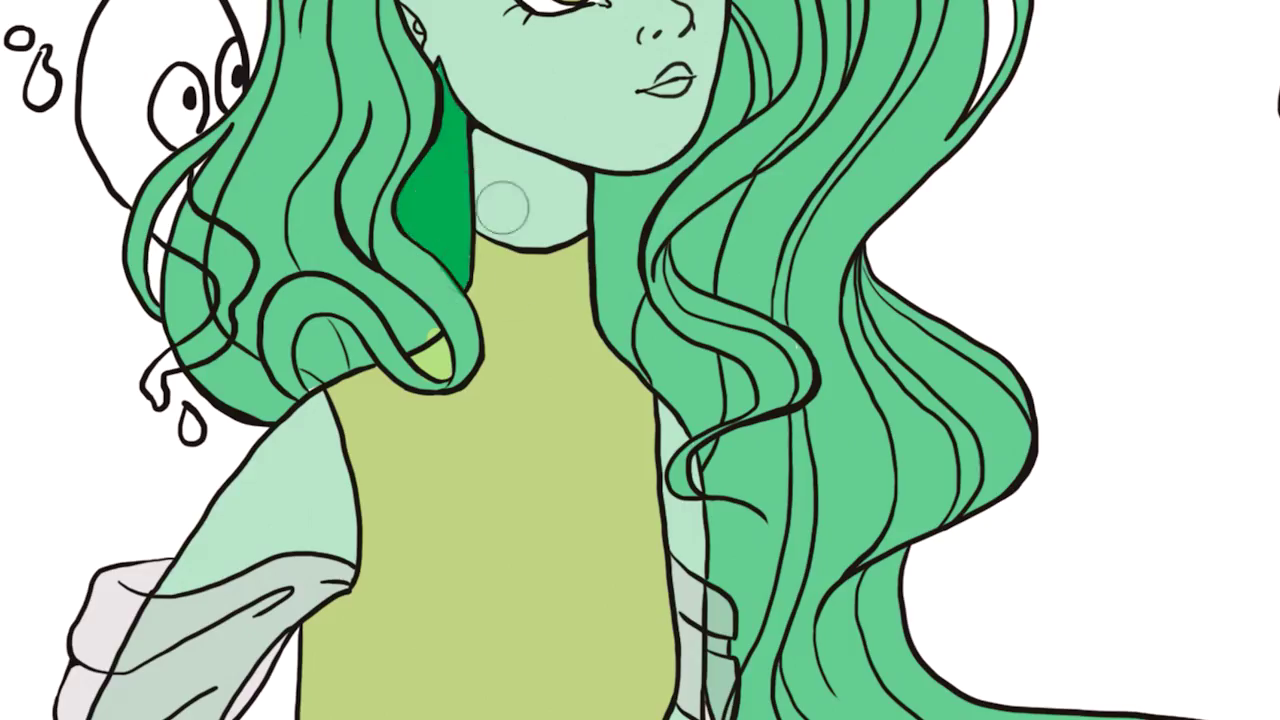
scroll(447, 210, "up", 5)
mouse_move(760, 105)
left_mouse_down()
mouse_move(767, 155)
mouse_move(768, 208)
mouse_move(743, 285)
mouse_move(708, 292)
mouse_move(697, 262)
mouse_move(572, 410)
mouse_move(622, 490)
mouse_move(620, 520)
left_mouse_up()
key("ctrl+0")
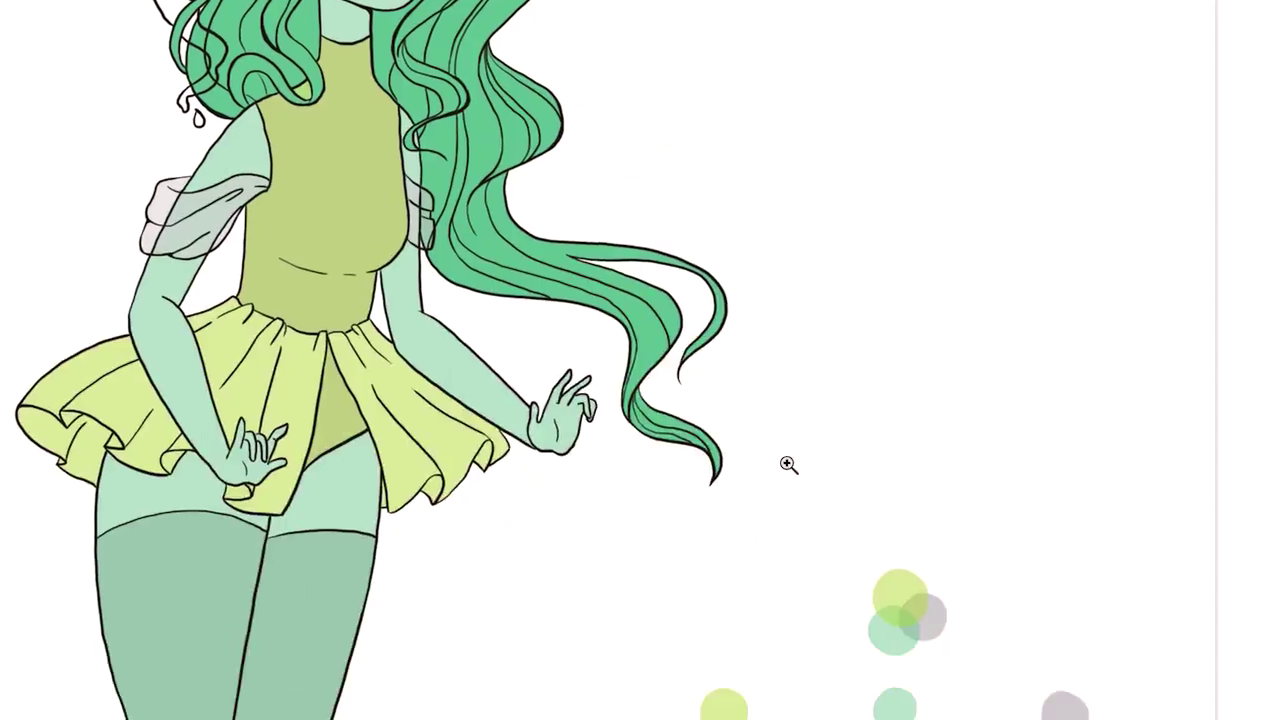
- Refill the hair yellow-green and the skirt bright lime #abe646
key("ctrl+minus")
left_click(648, 333)
left_click_drag(589, 212, 633, 280)
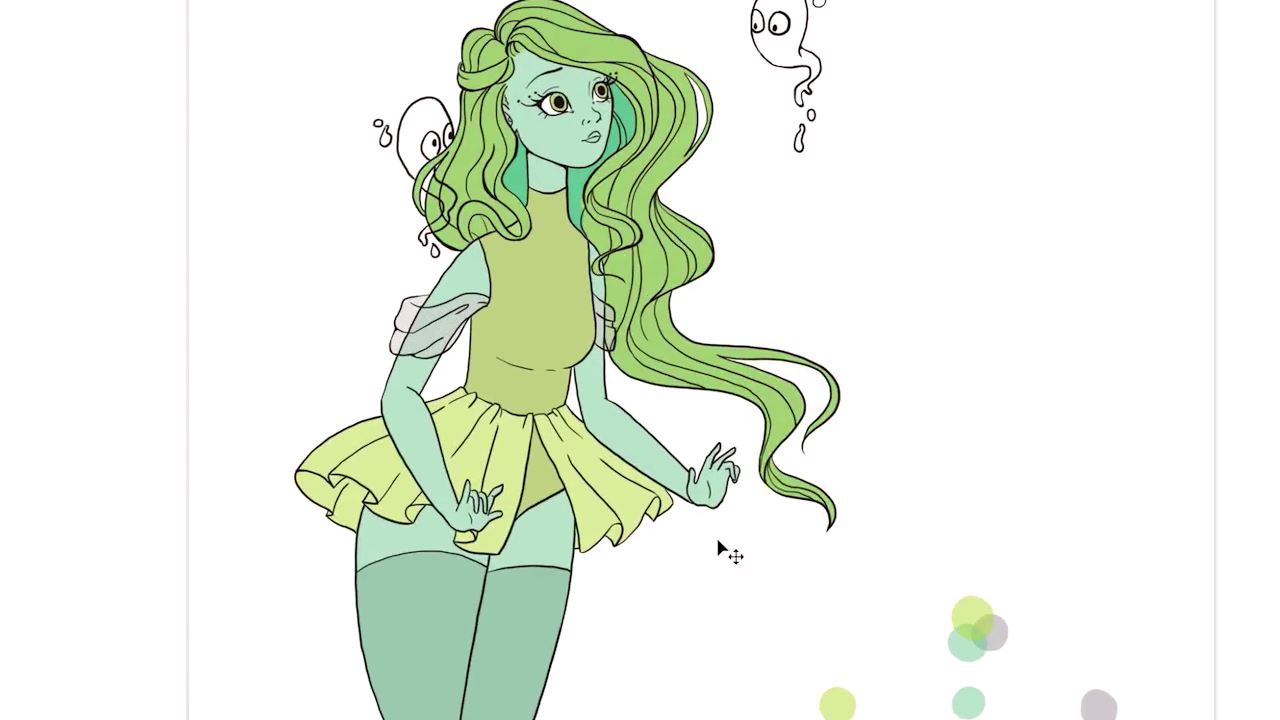
key("ctrl+0")
scroll(497, 523, "down", 1)
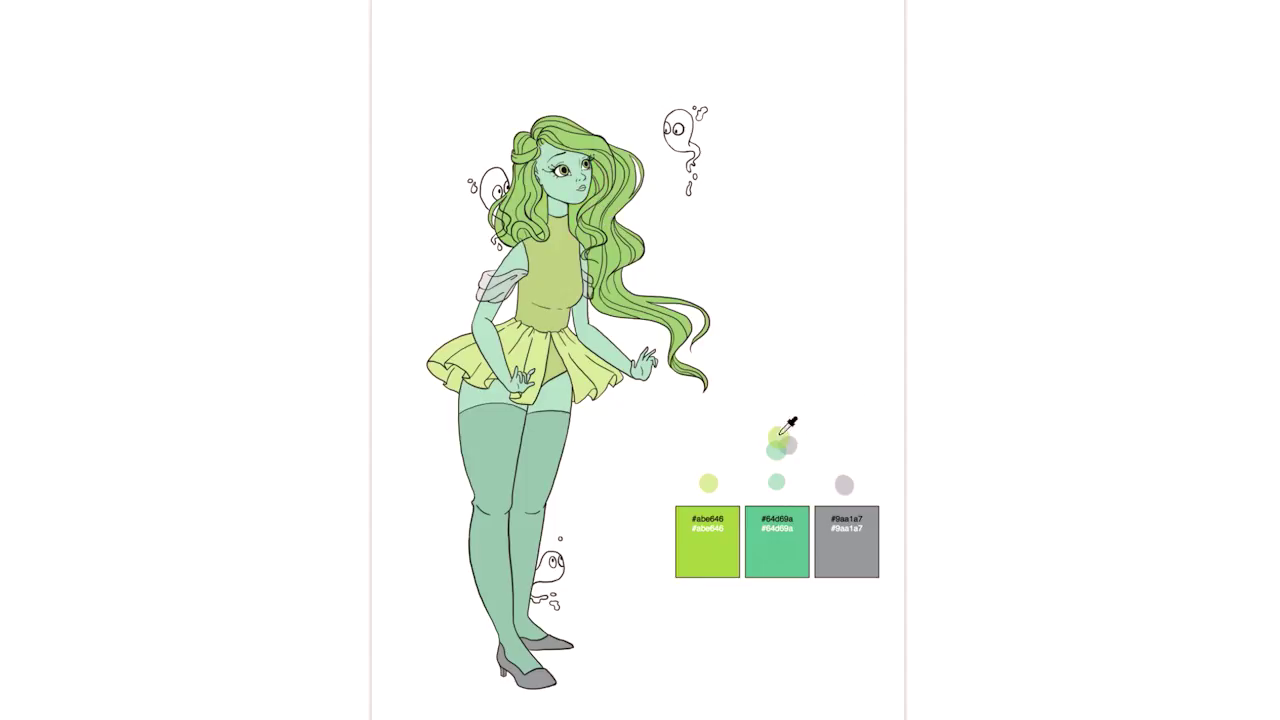
left_click(568, 345)
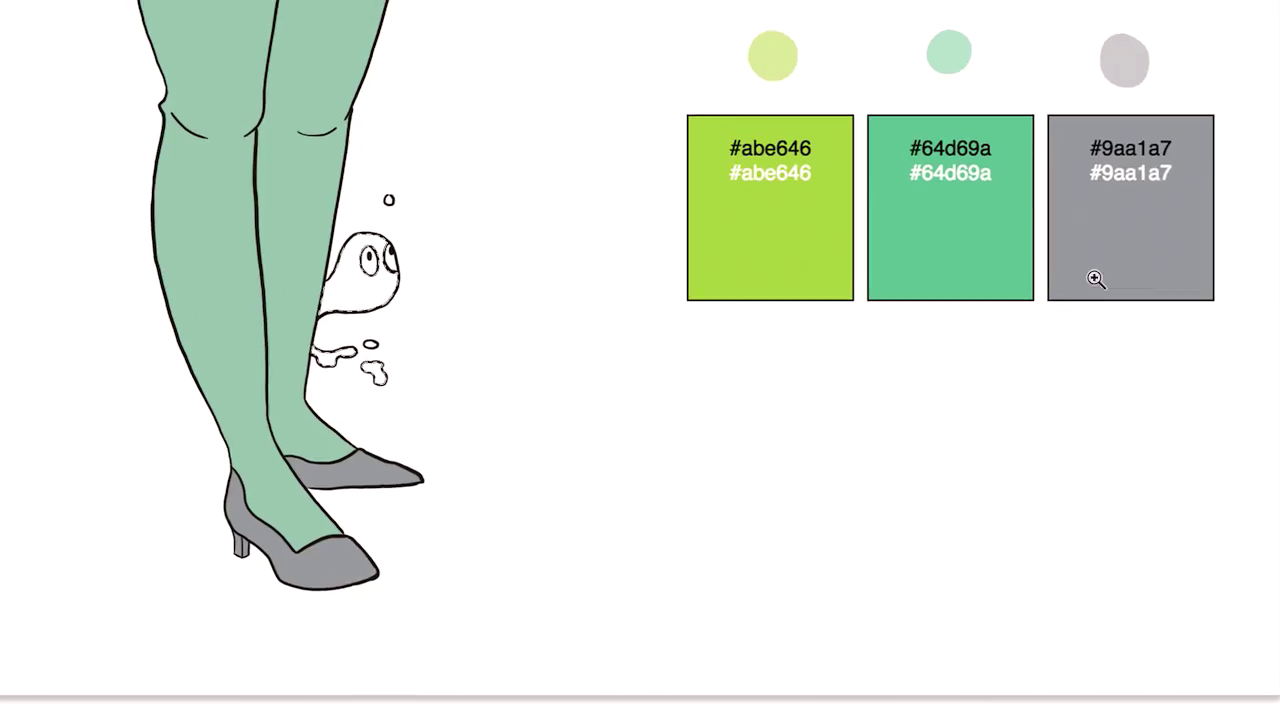
- Fill the ghost shapes around the girl with the grey swatch colour
left_click(705, 170)
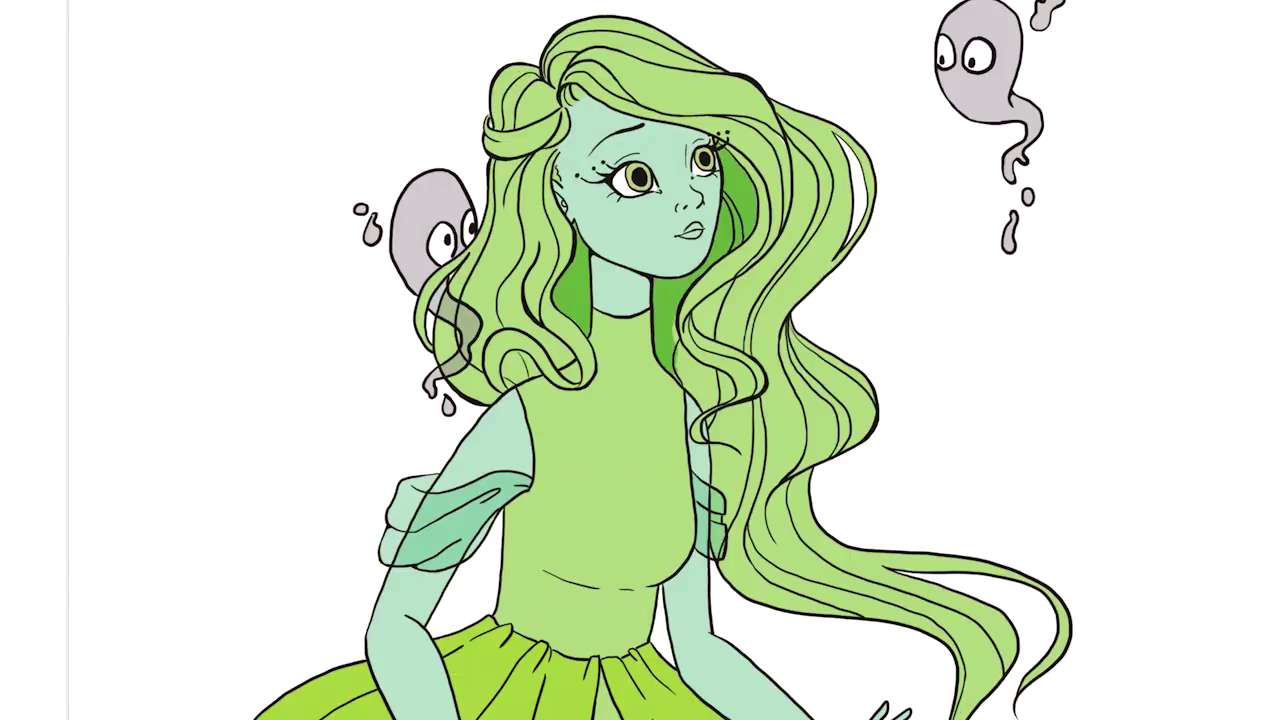
- Paint dark green shadows on the neck, hair curl, strands beside the face and forehead
left_click_drag(1088, 597, 422, 183)
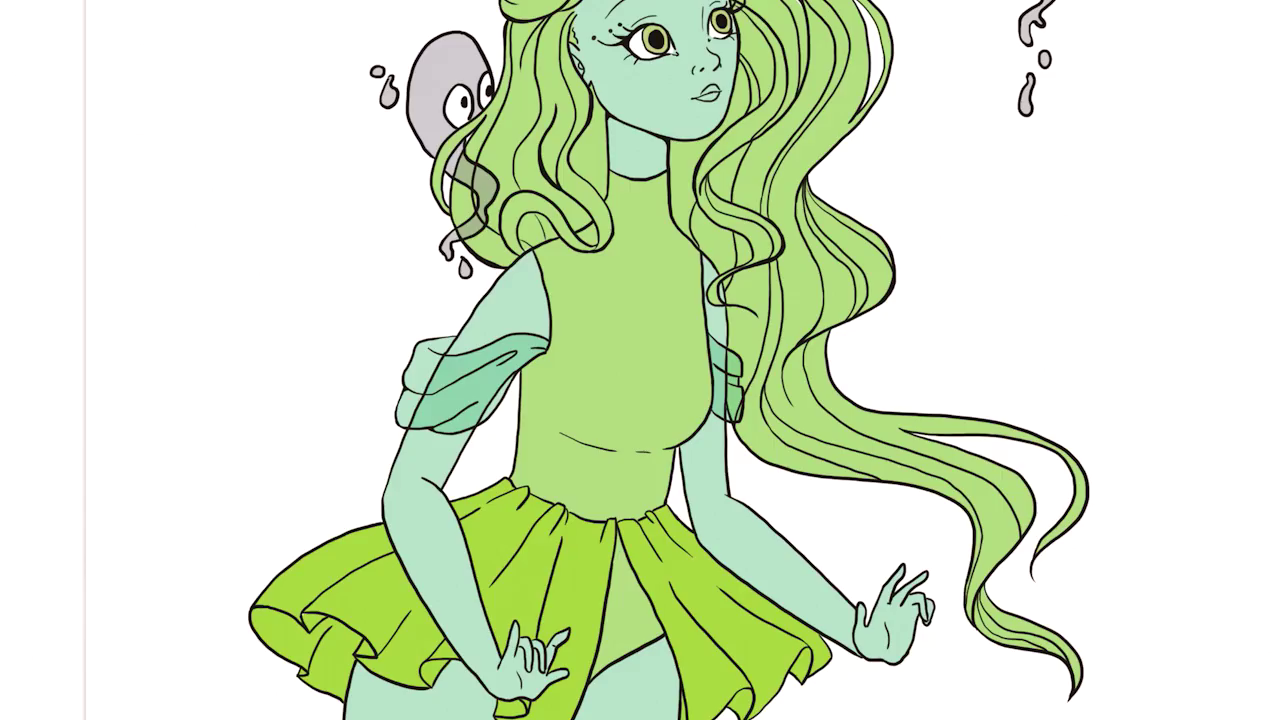
left_click_drag(615, 172, 735, 218)
mouse_move(565, 90)
left_mouse_down()
mouse_move(545, 280)
mouse_move(565, 300)
mouse_move(548, 310)
left_mouse_up()
left_click_drag(445, 295, 542, 370)
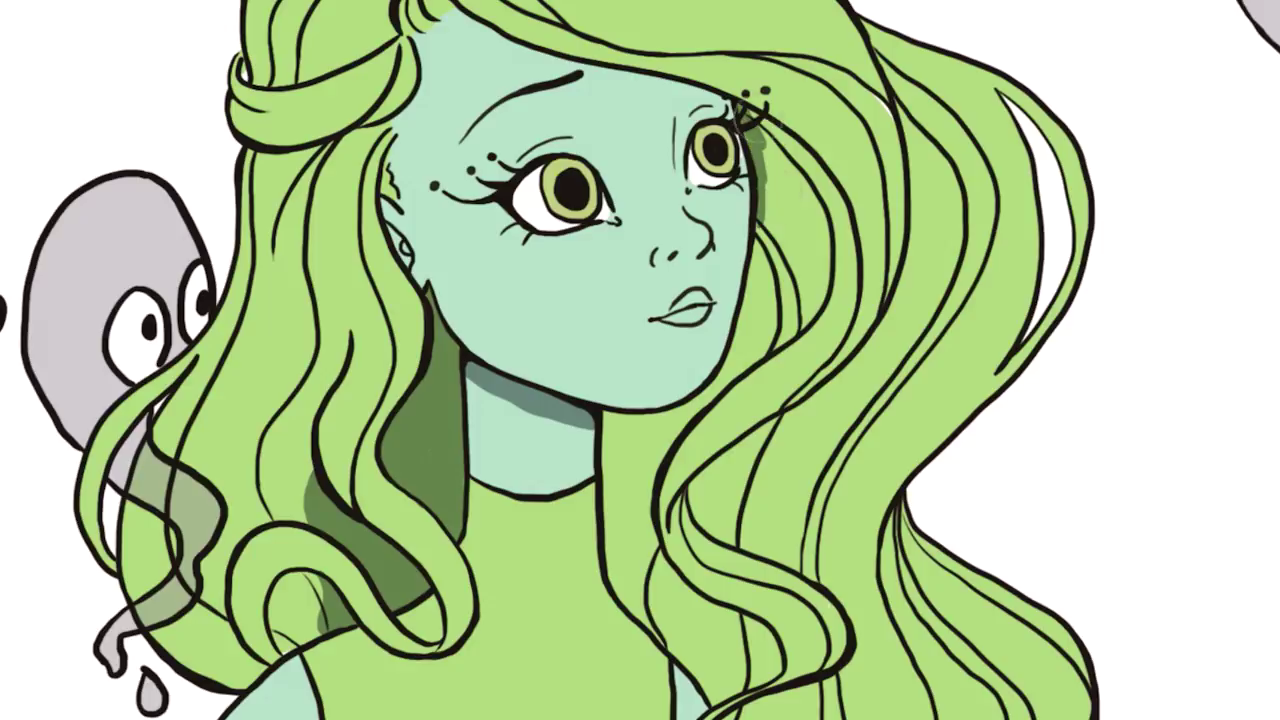
mouse_move(745, 110)
left_mouse_down()
mouse_move(815, 280)
mouse_move(700, 440)
mouse_move(745, 234)
left_mouse_up()
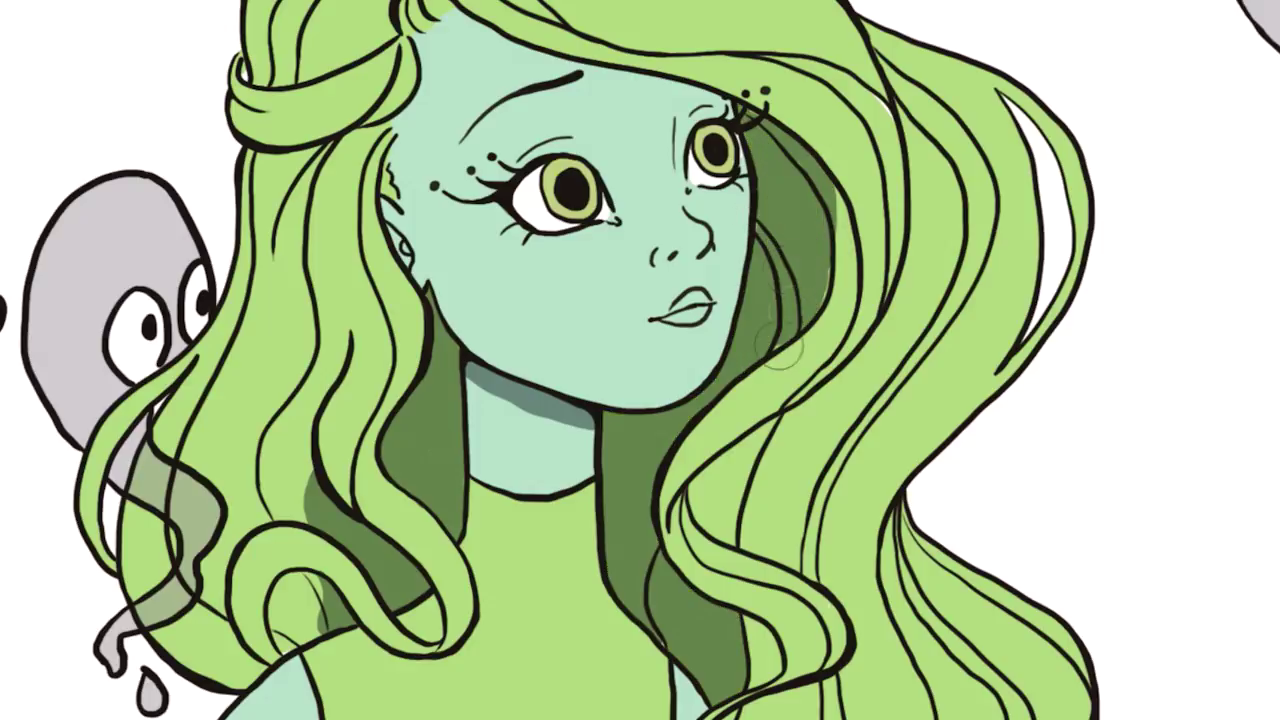
left_click_drag(850, 190, 838, 335)
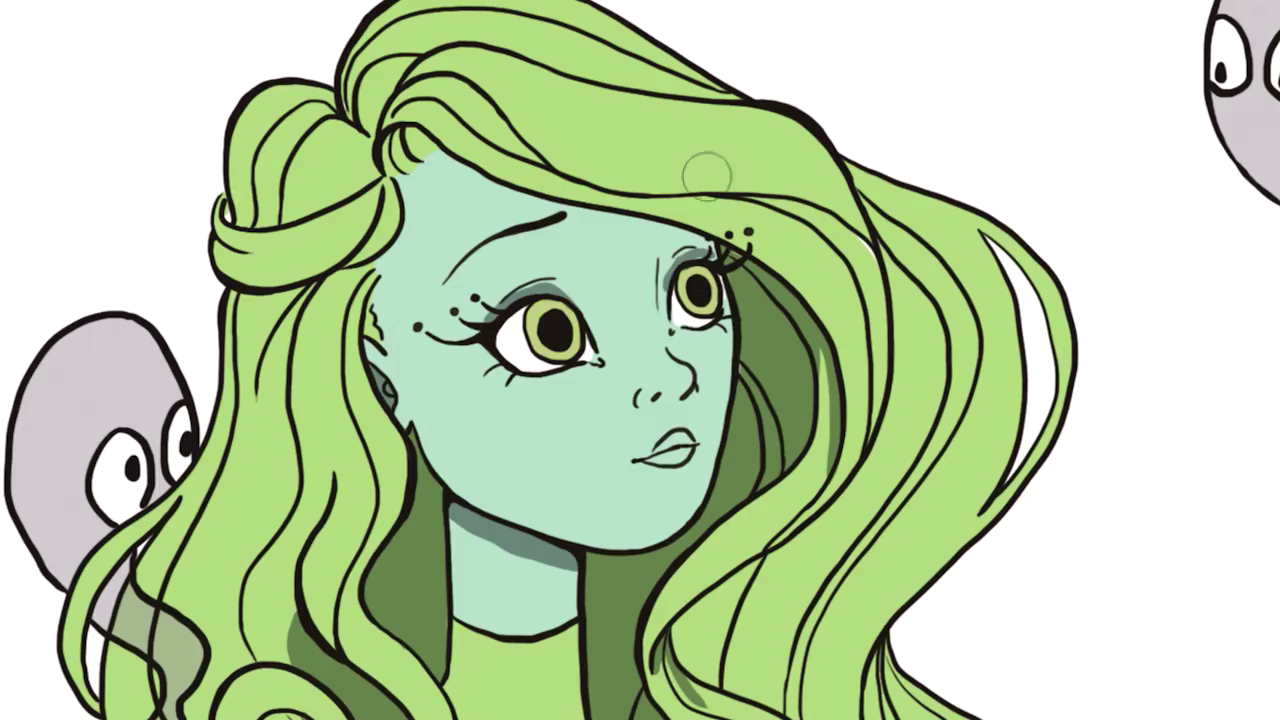
mouse_move(388, 40)
left_mouse_down()
mouse_move(453, 10)
mouse_move(613, 75)
mouse_move(713, 88)
left_mouse_up()
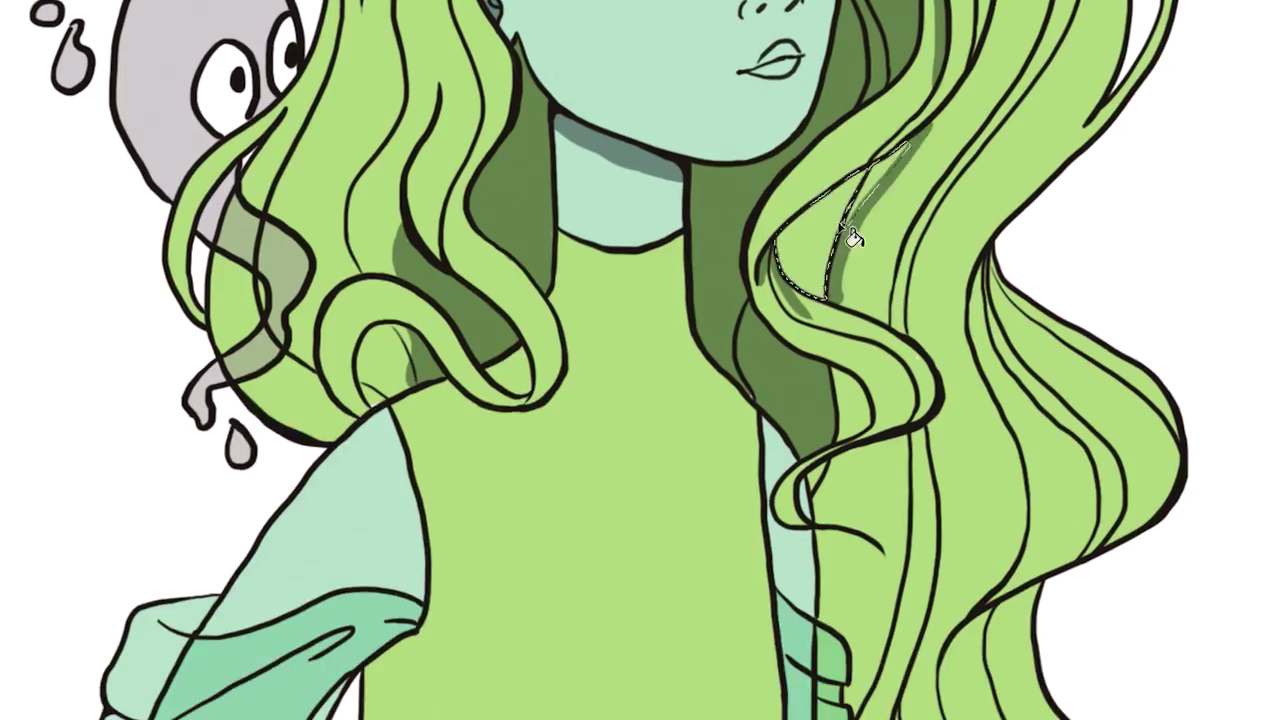
- Extend dark green shadow down the hair strands, under the curl and beneath the chest
left_click_drag(855, 237, 852, 240)
left_click_drag(850, 390, 836, 505)
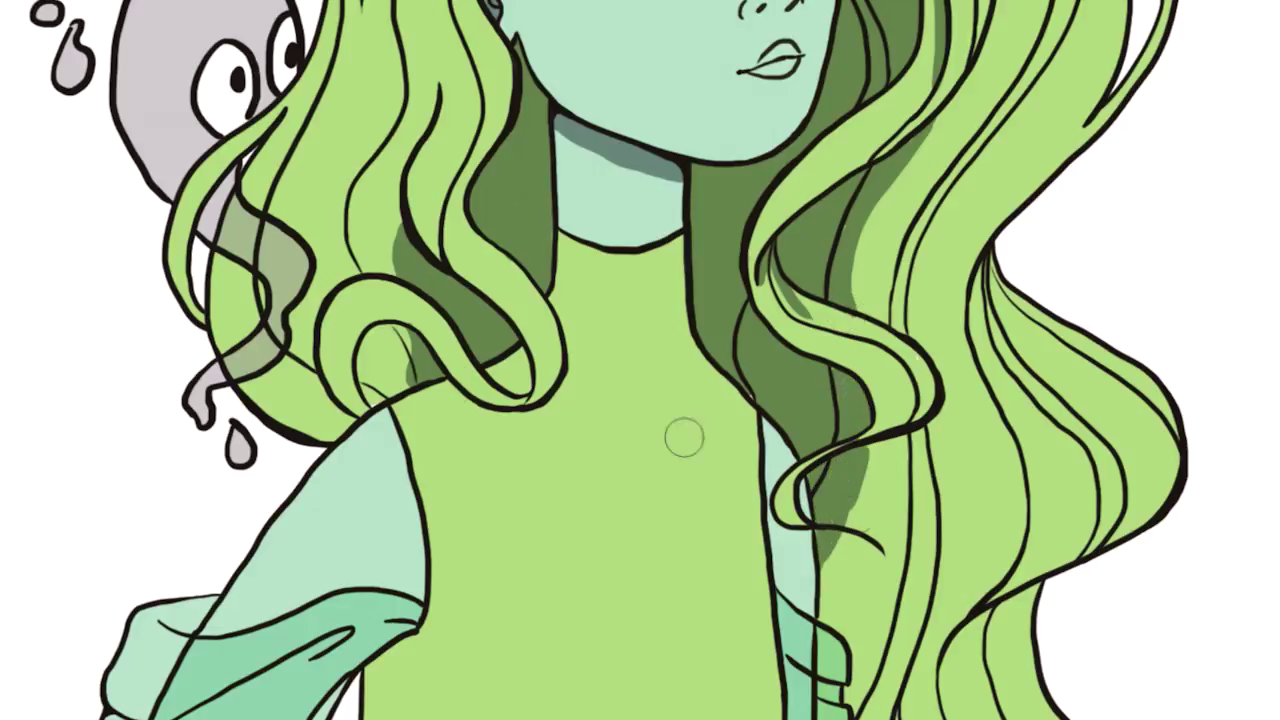
left_click_drag(428, 392, 558, 418)
scroll(577, 388, "down", 2)
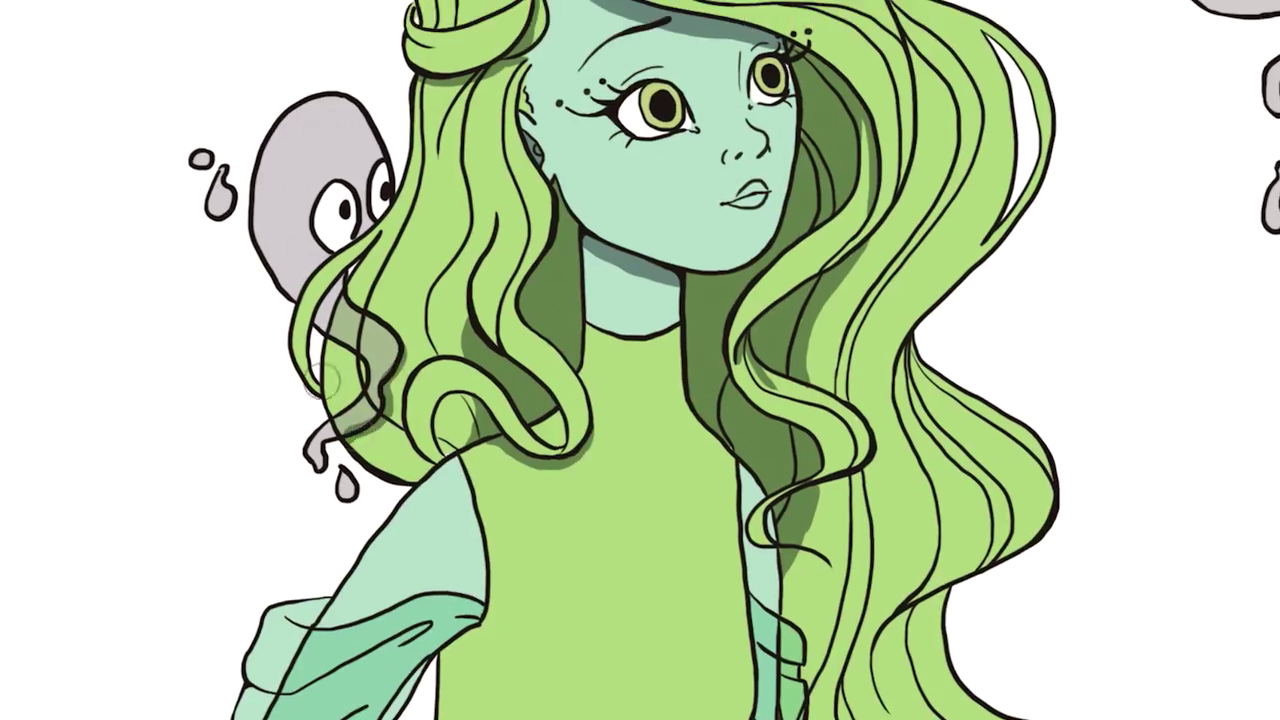
left_click_drag(860, 460, 790, 570)
mouse_move(480, 680)
left_mouse_down()
mouse_move(610, 660)
mouse_move(670, 600)
left_mouse_up()
left_click_drag(533, 492, 628, 362)
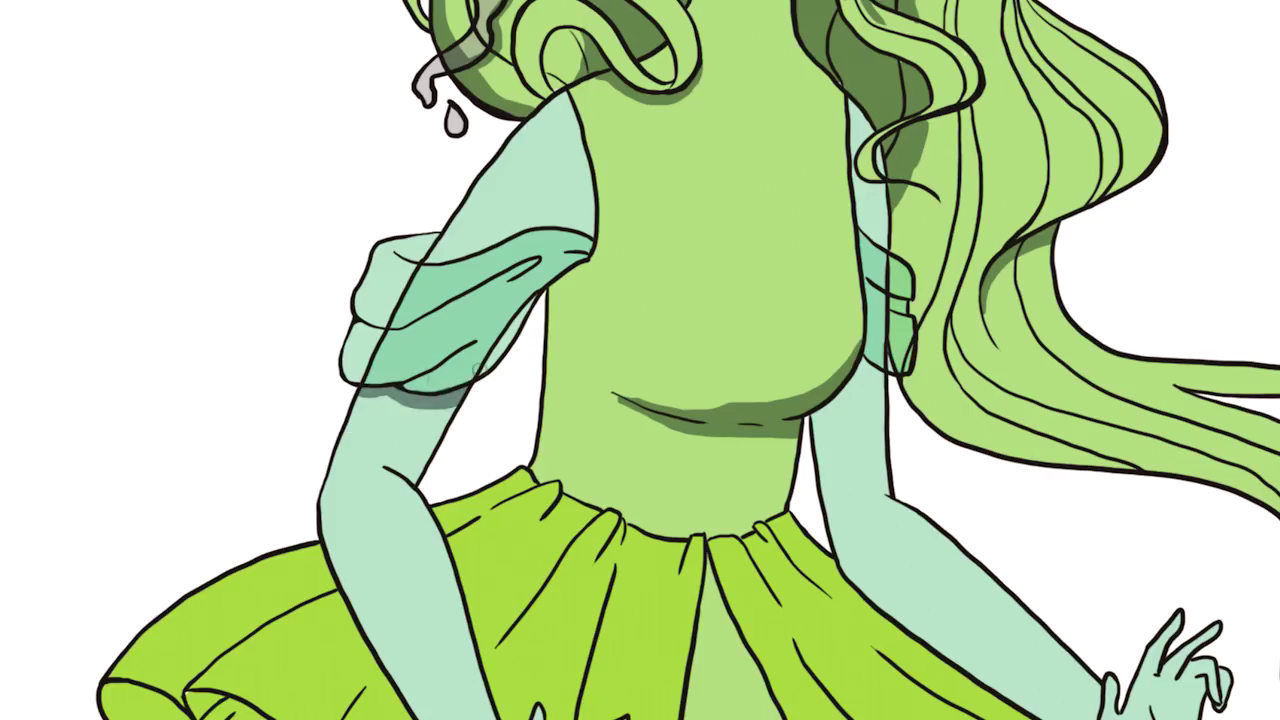
- Add olive shadows to the thighs under the skirt, skirt centre and edge, knees, shins and shoes
scroll(408, 265, "down", 3)
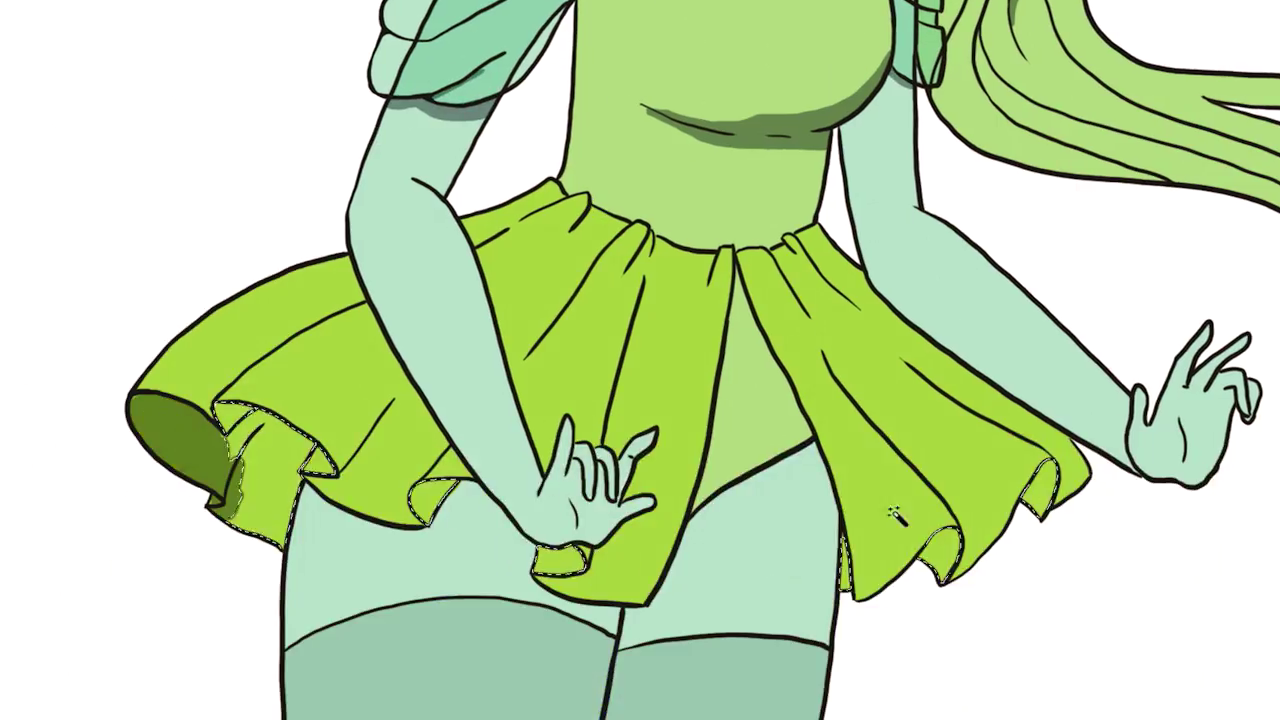
mouse_move(304, 480)
left_mouse_down()
mouse_move(430, 555)
mouse_move(640, 620)
mouse_move(705, 505)
left_mouse_up()
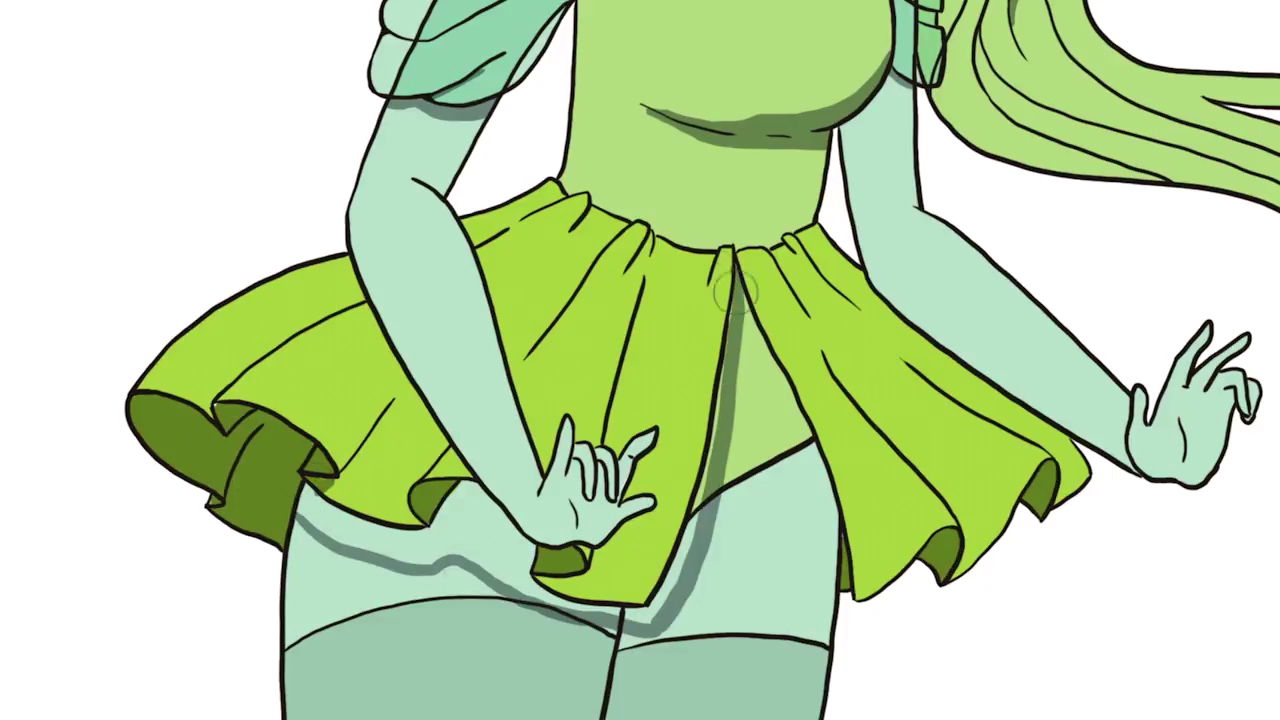
key("ctrl+d")
mouse_move(712, 335)
left_mouse_down()
mouse_move(725, 460)
mouse_move(815, 468)
left_mouse_up()
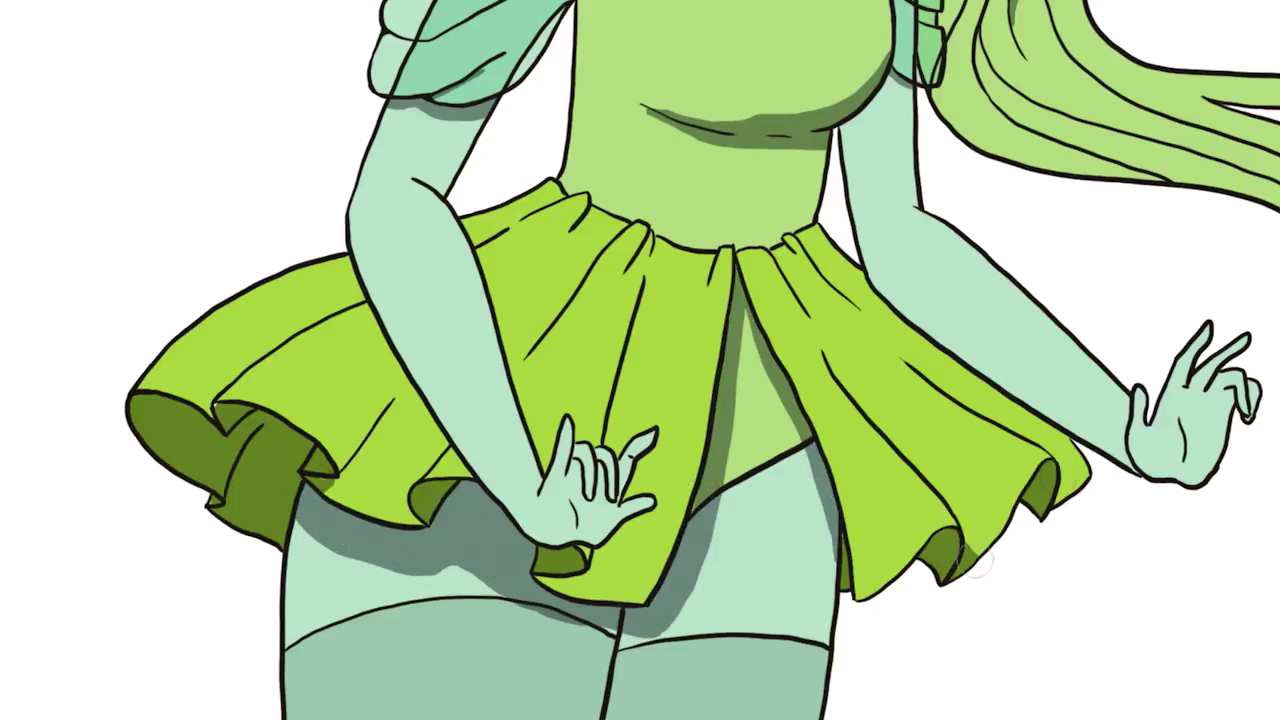
left_click_drag(395, 403, 435, 433)
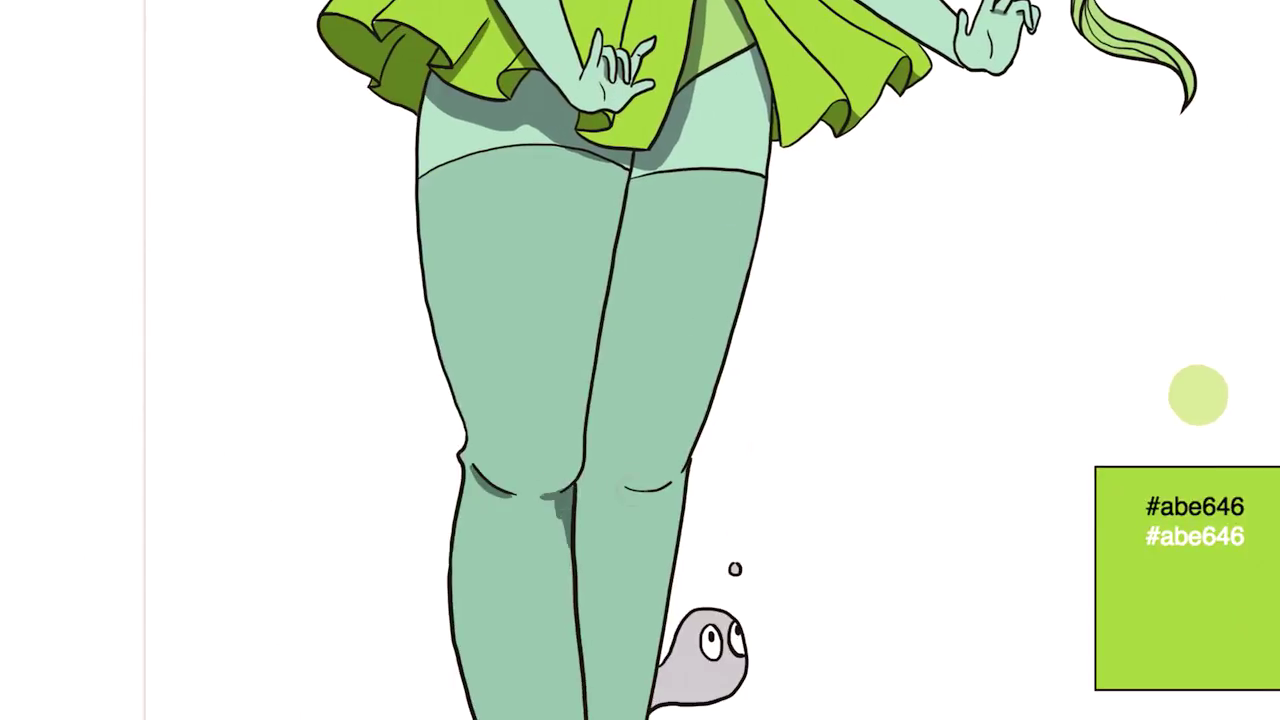
left_click_drag(628, 492, 580, 520)
left_click_drag(543, 609, 522, 436)
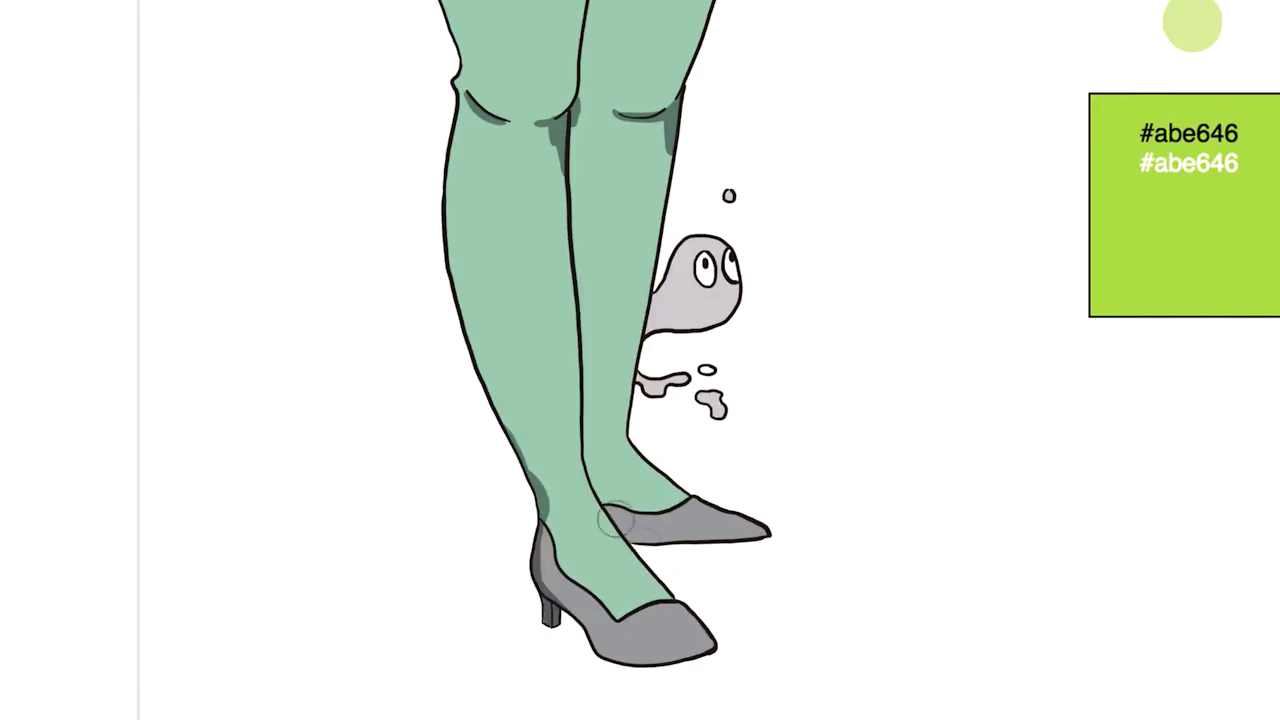
left_click_drag(616, 497, 537, 592)
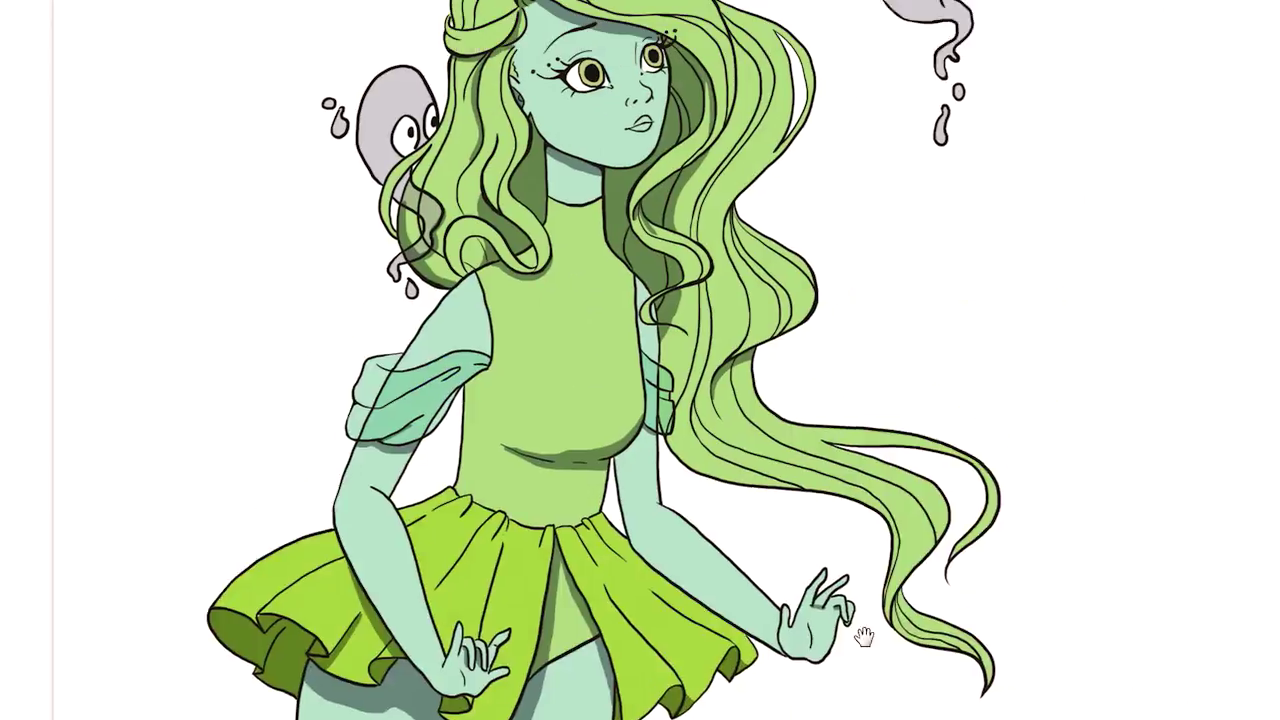